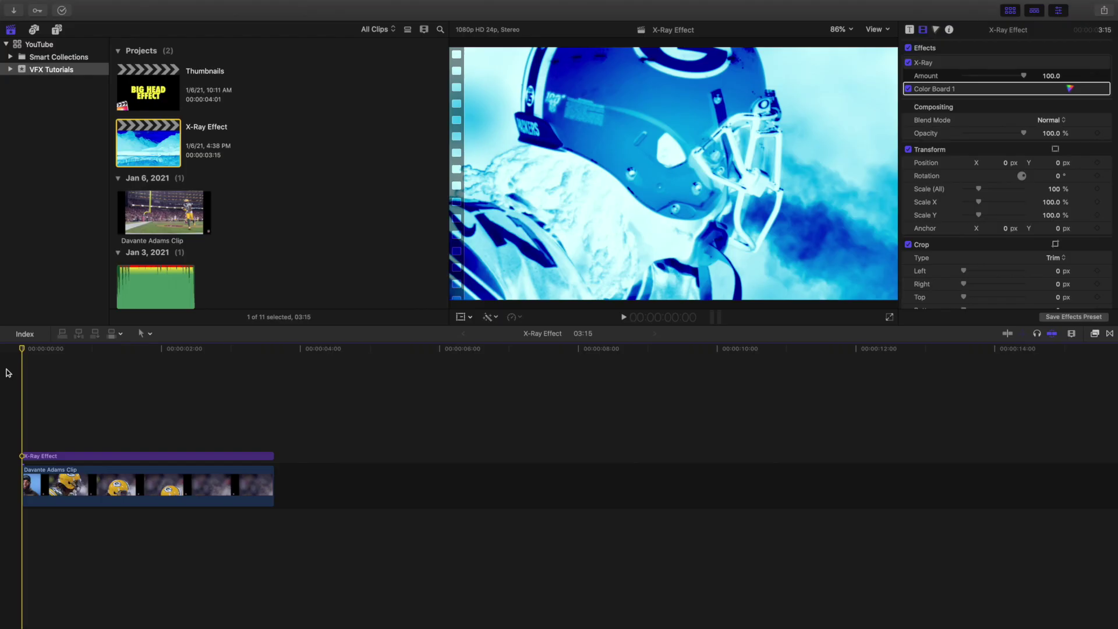
Paste a copy of the Davante Adams Clip directly after the original in the timeline.
key("space")
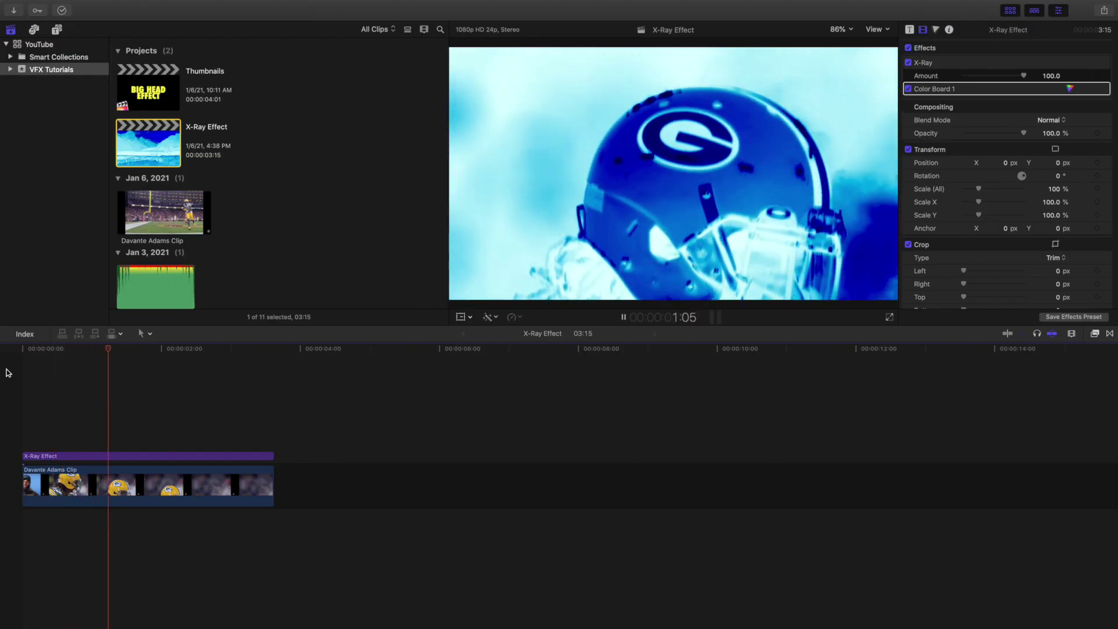
key("space")
key("Home")
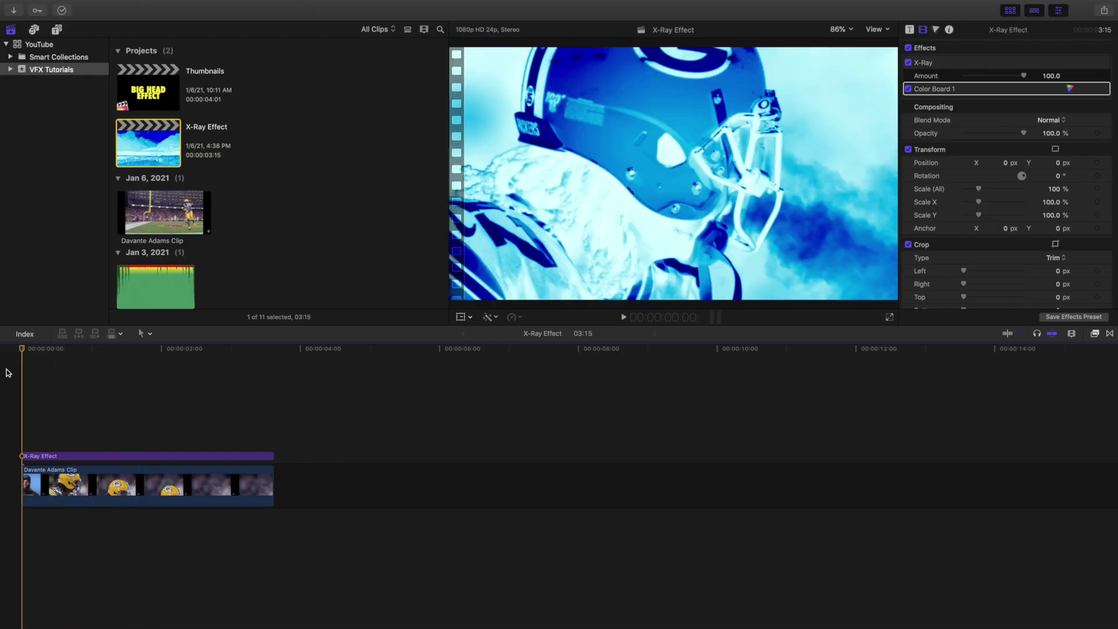
left_click(100, 489)
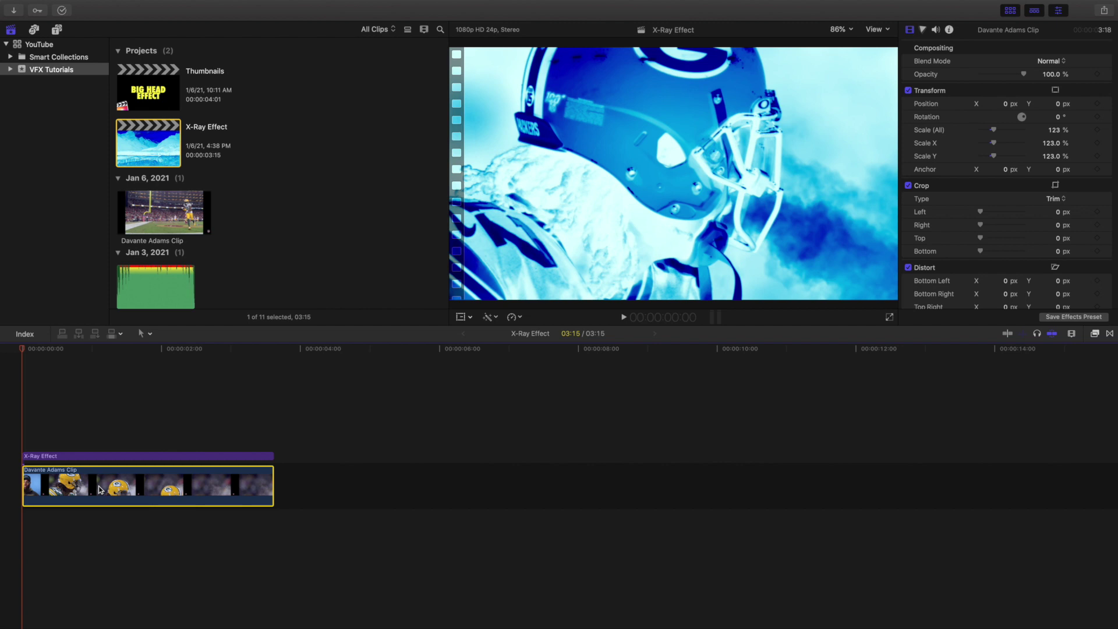
left_click(274, 428)
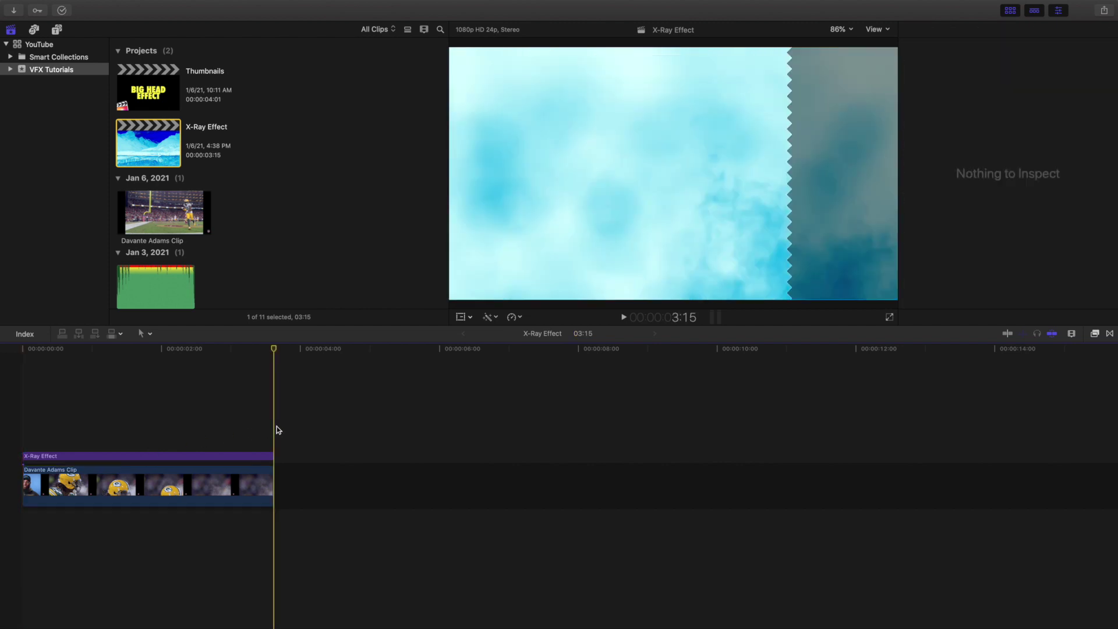
key("super+v")
Play back the pasted copy and select the second Davante Adams Clip.
left_click(276, 430)
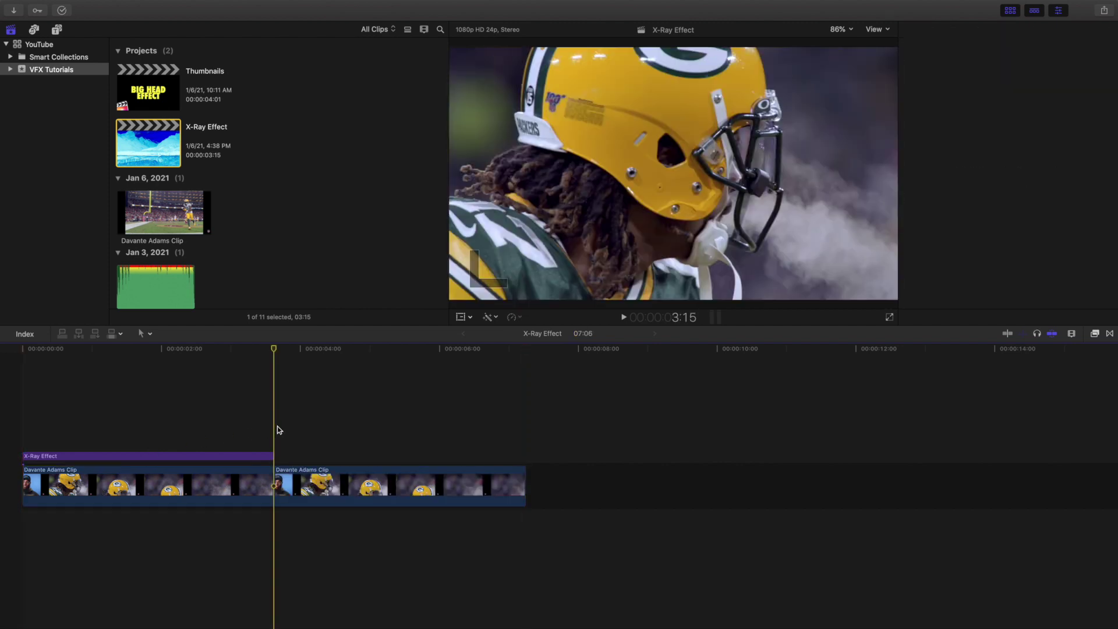
key("space")
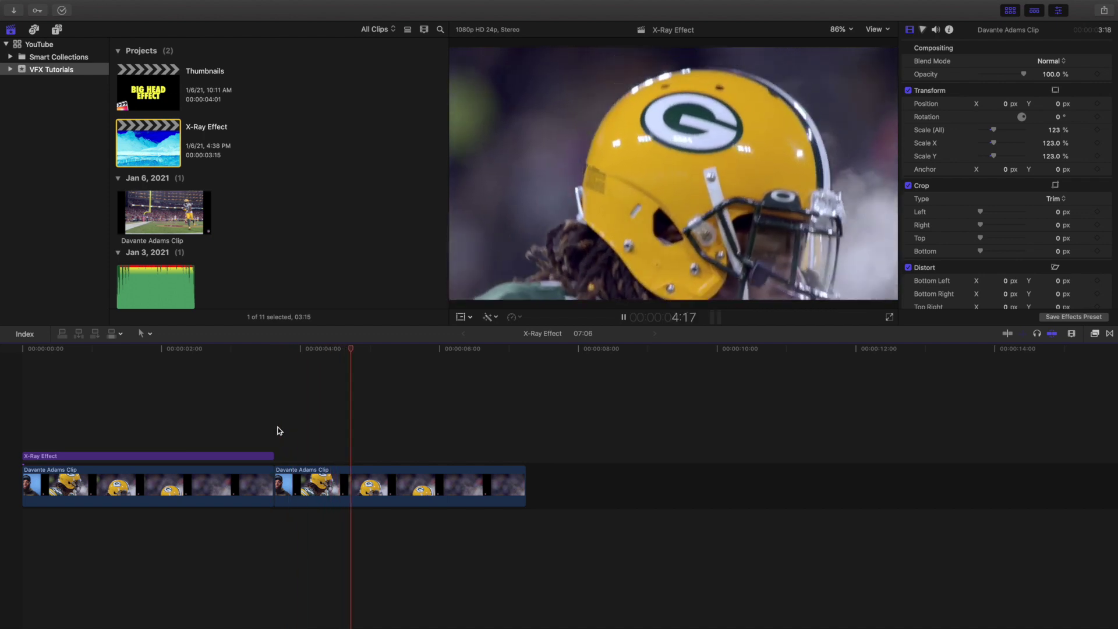
key("space")
key("Home")
key("space")
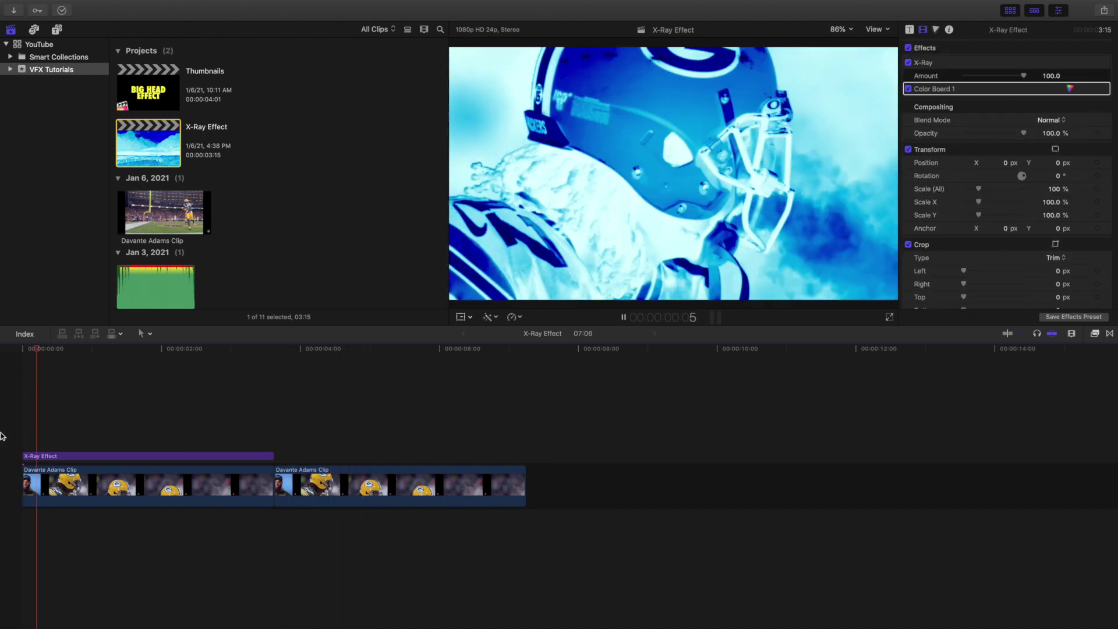
key("space")
left_click(276, 430)
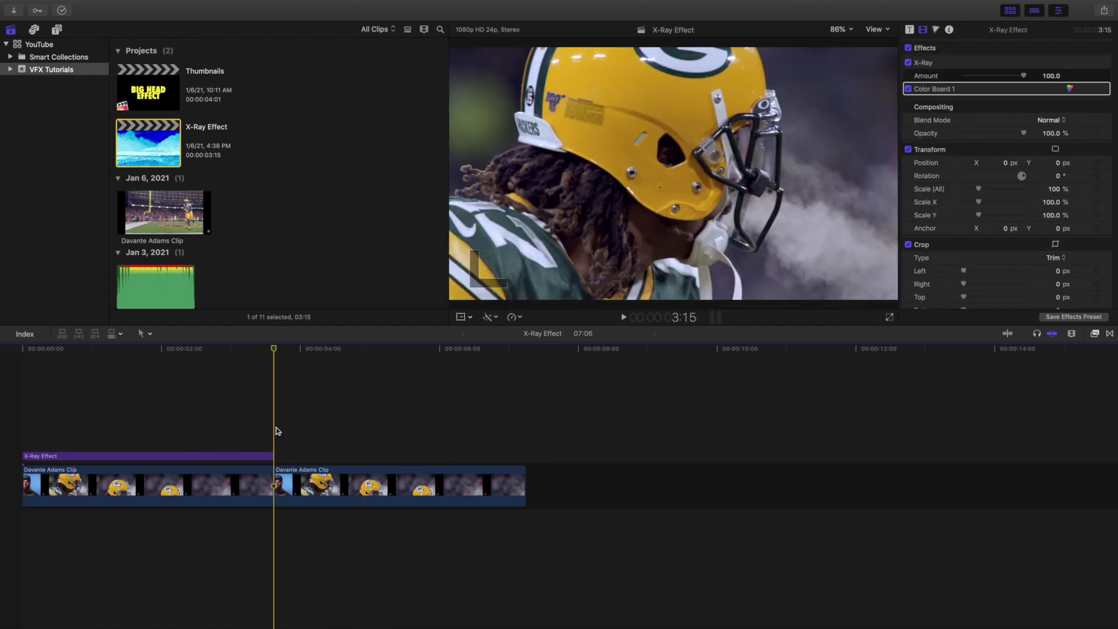
left_click(321, 471)
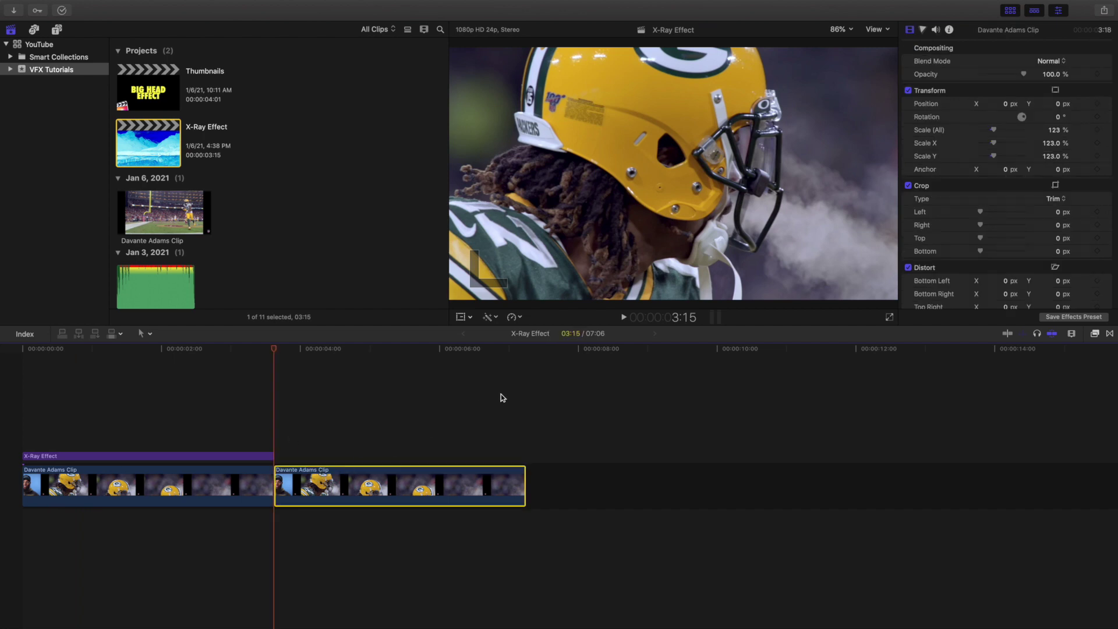
Search effects for 'x-' and drop X-Ray onto the second Davante Adams Clip.
left_click(1095, 334)
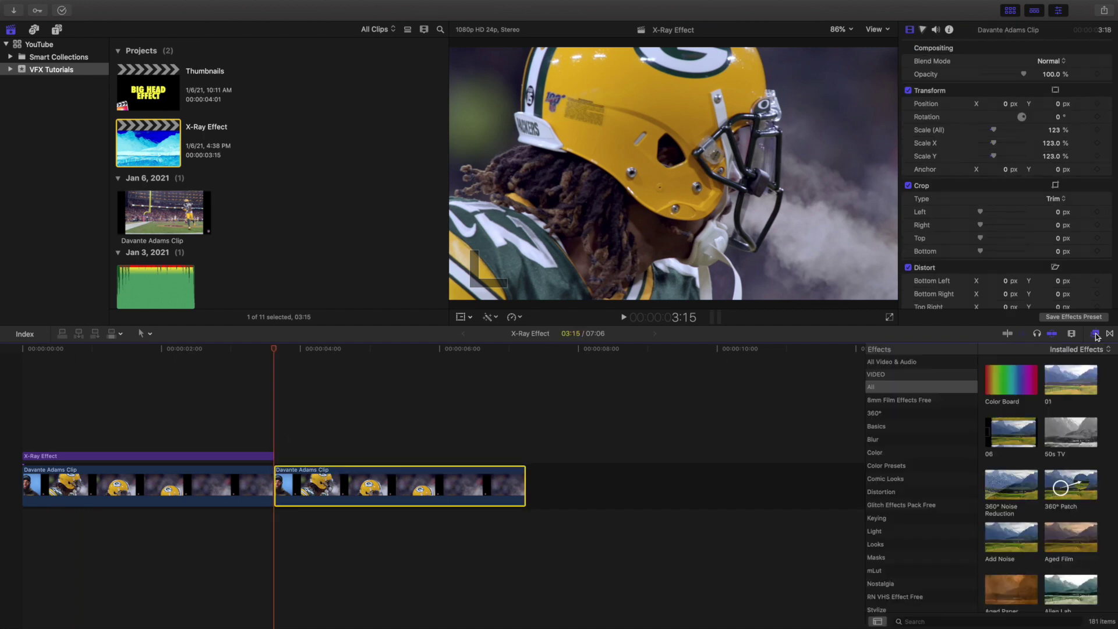
left_click(893, 386)
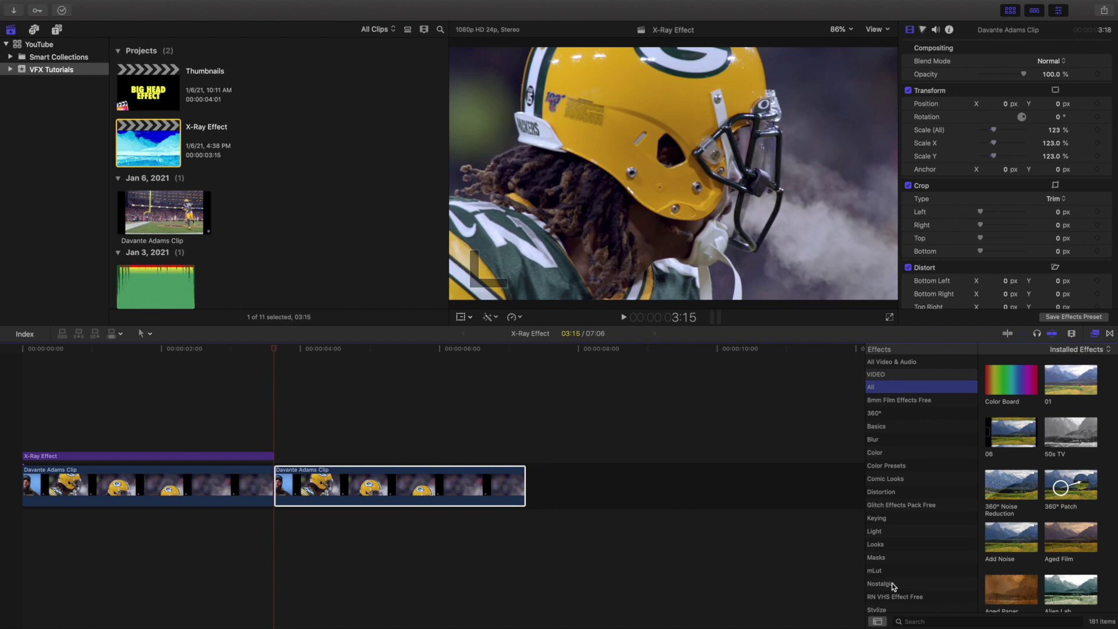
left_click(931, 622)
type("x-")
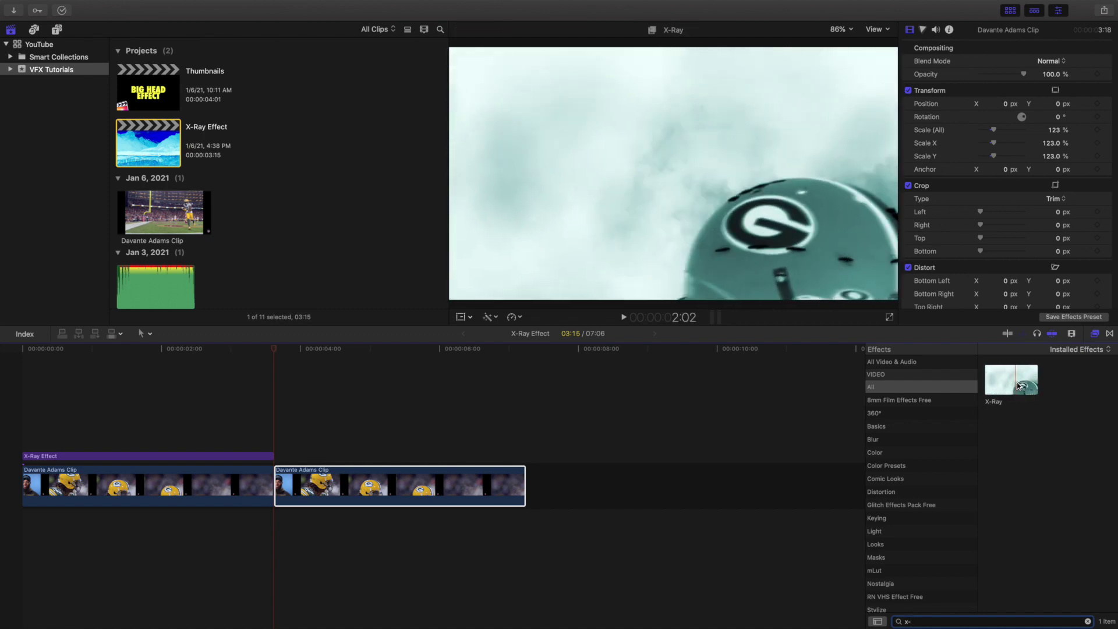
left_click_drag(1016, 386, 427, 487)
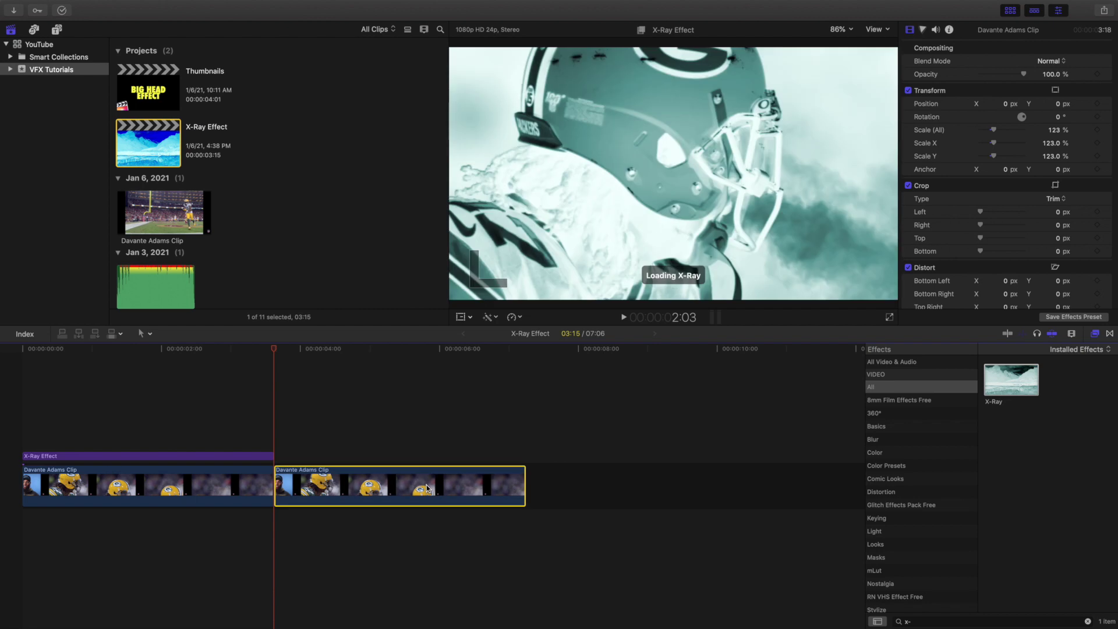
left_click(1095, 335)
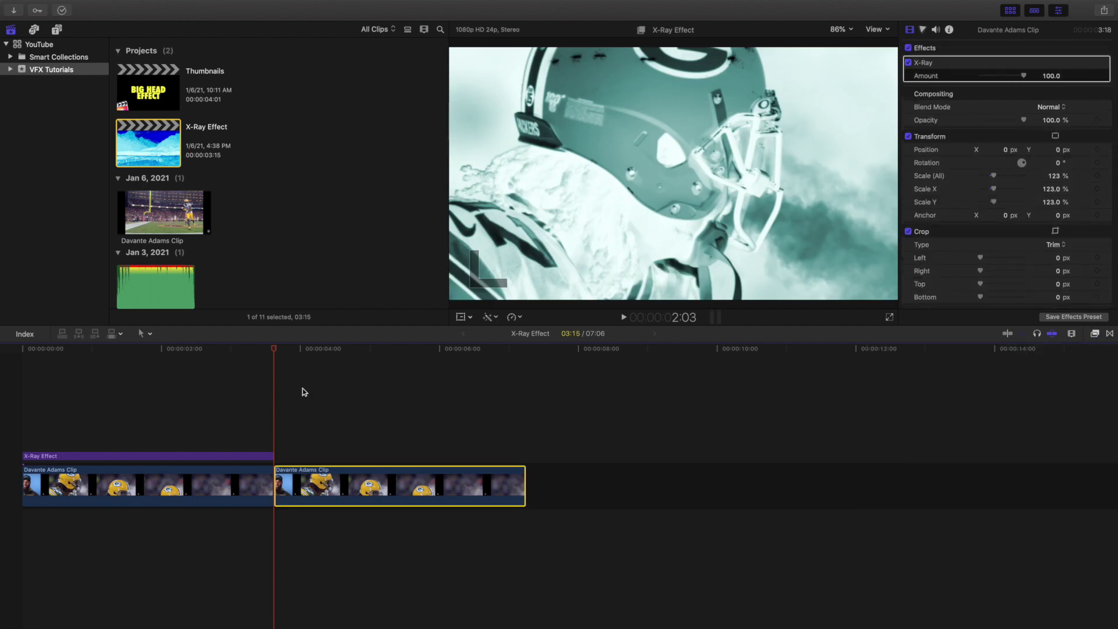
left_click(275, 390)
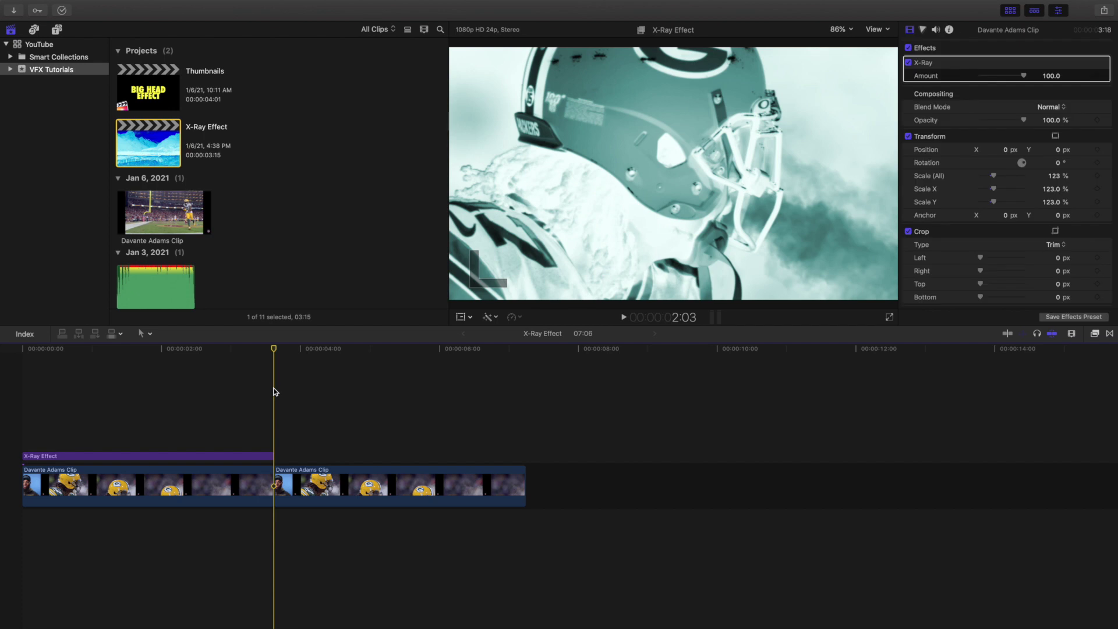
key("space")
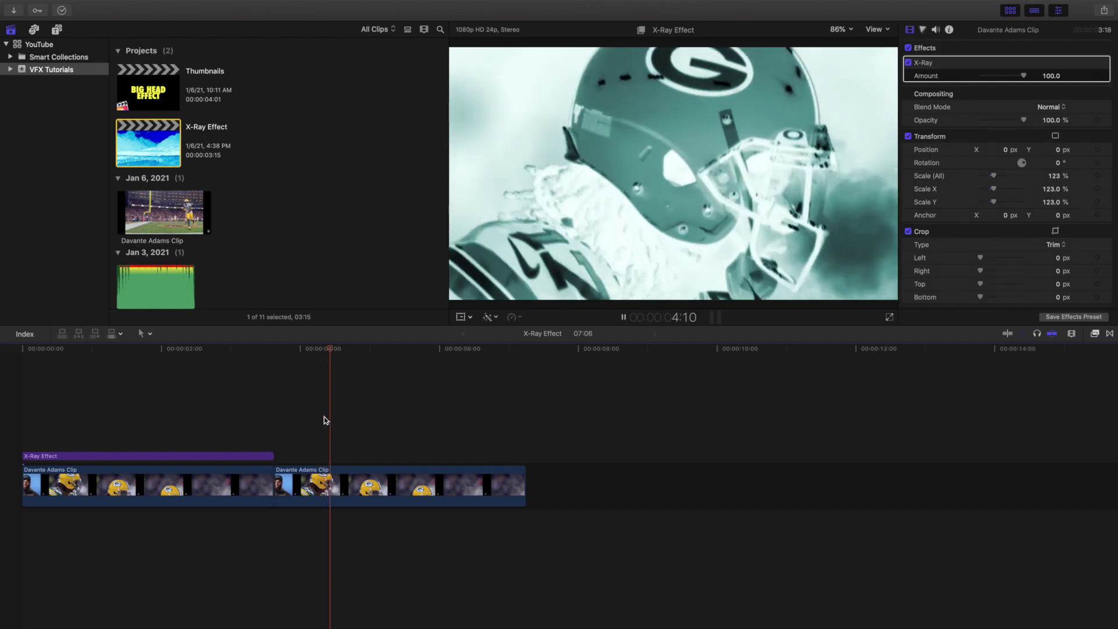
left_click(291, 420)
left_click(172, 415)
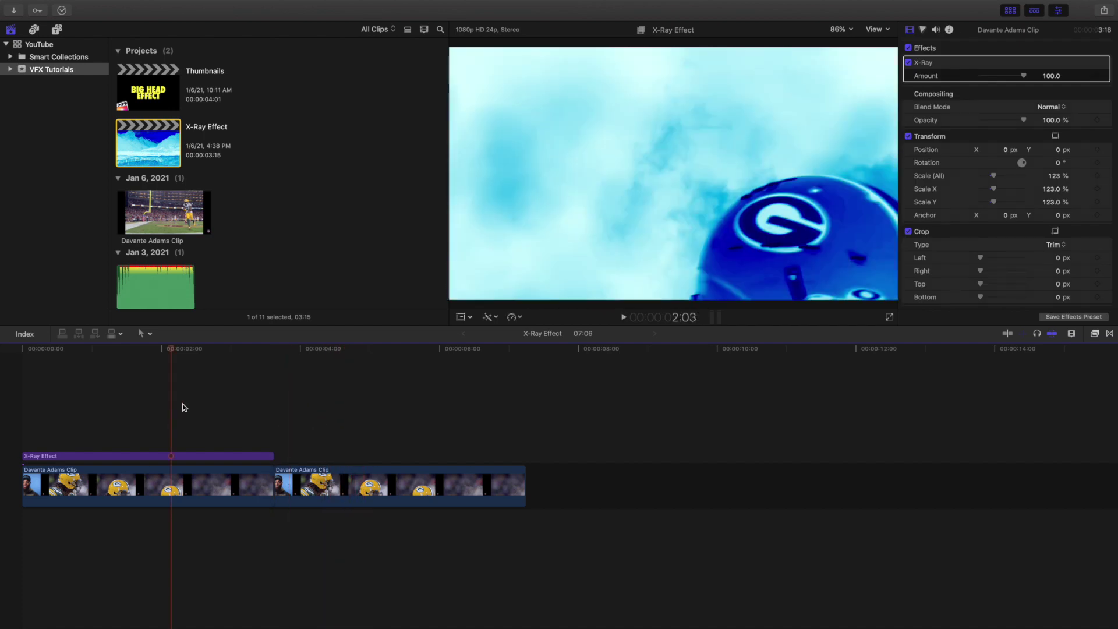
left_click(29, 415)
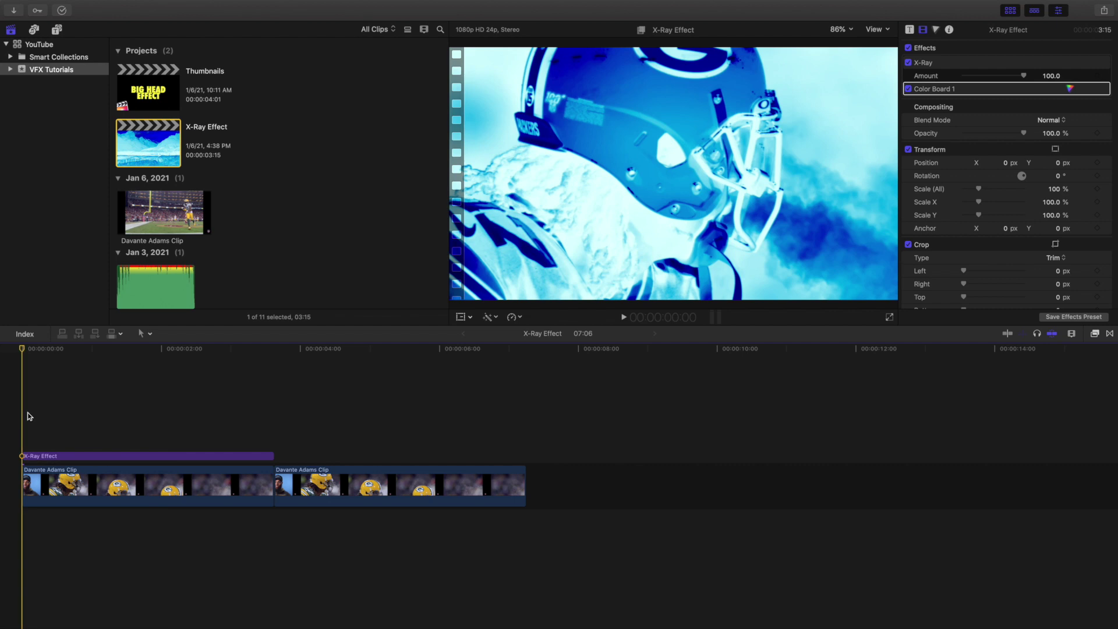
key("space")
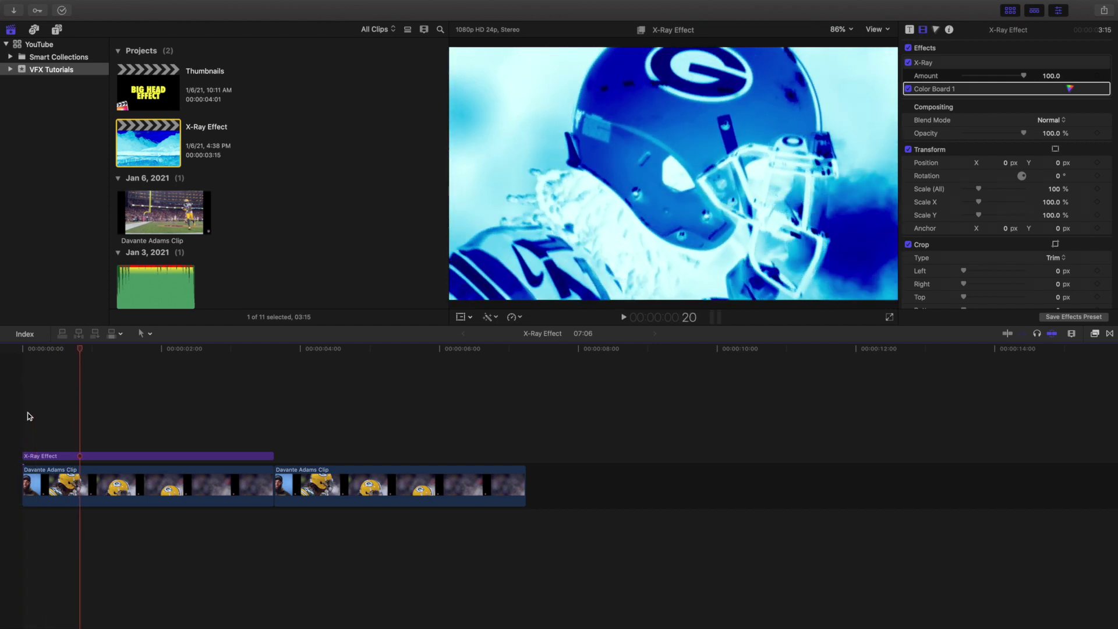
left_click(31, 416)
left_click(278, 413)
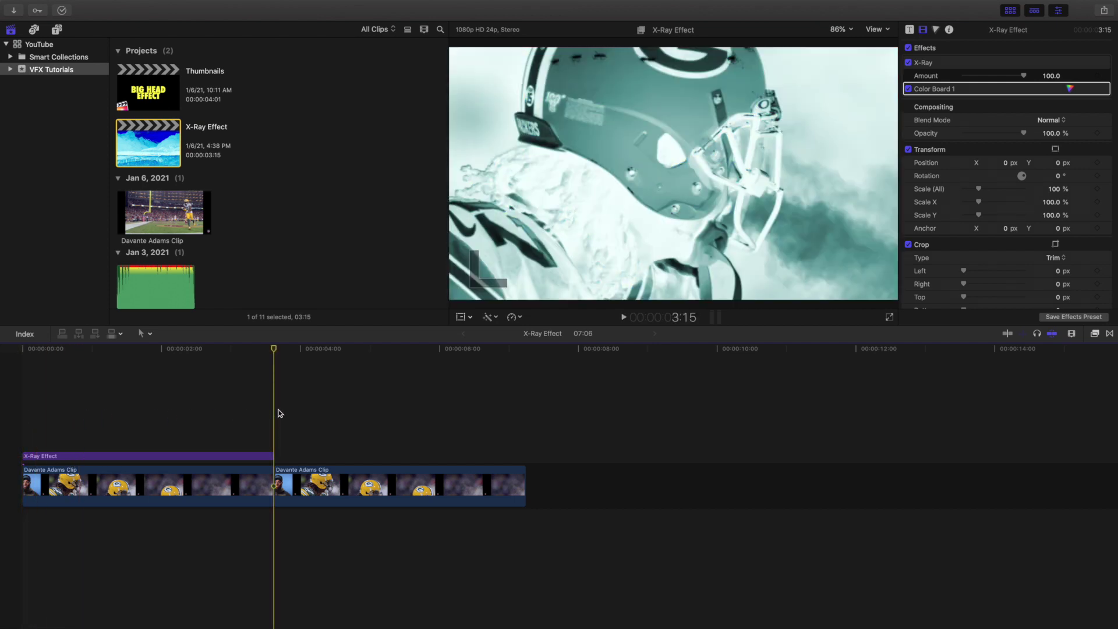
key("space")
left_click(278, 412)
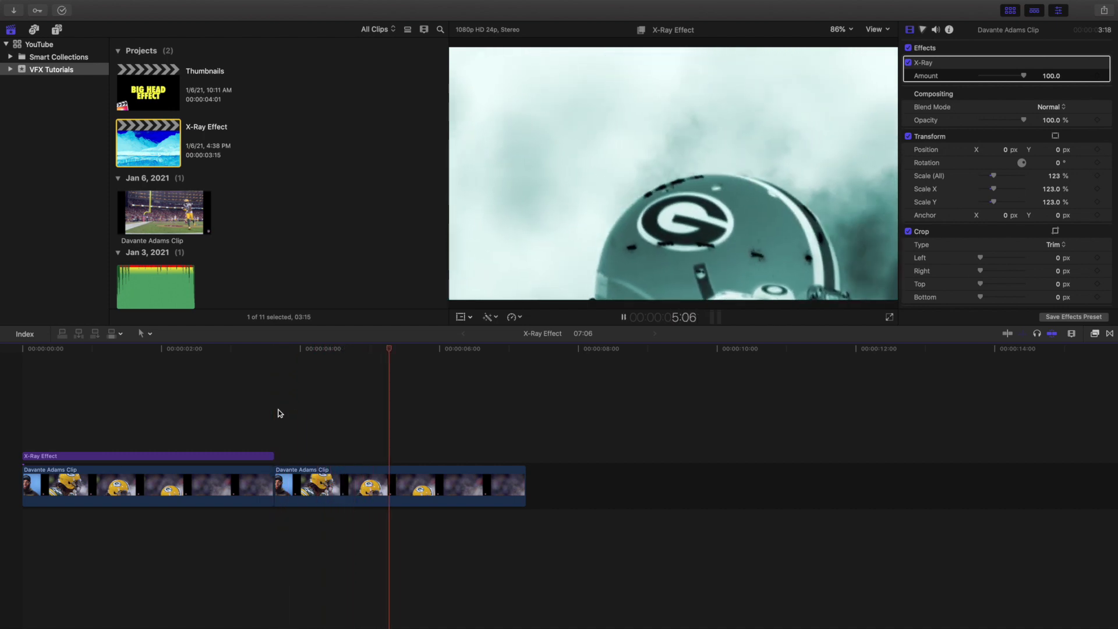
key("space")
left_click(280, 414)
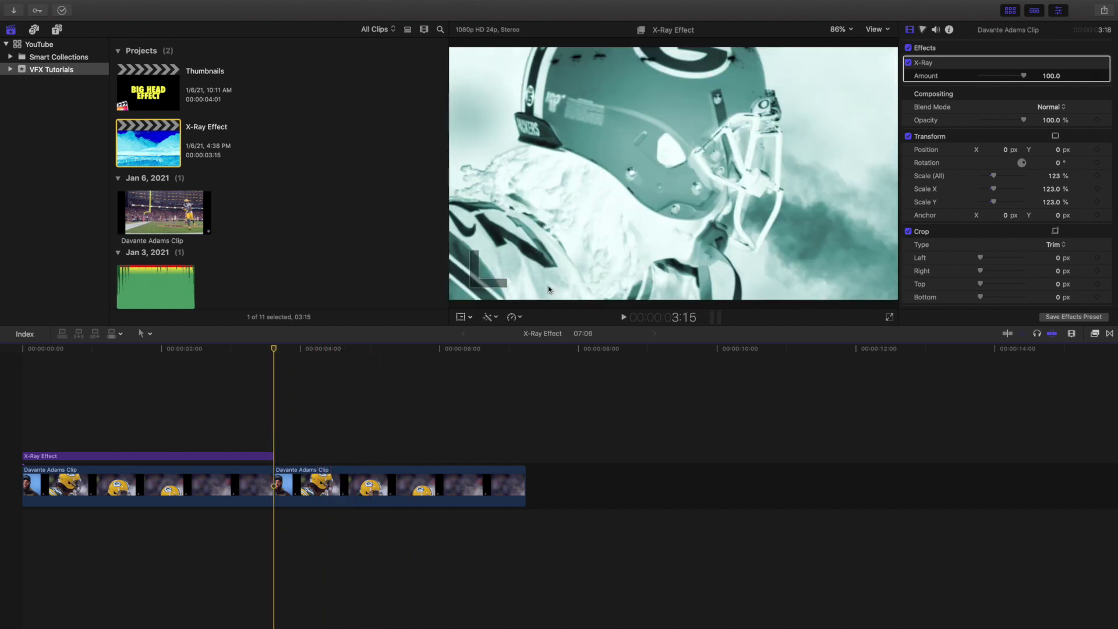
left_click(272, 431)
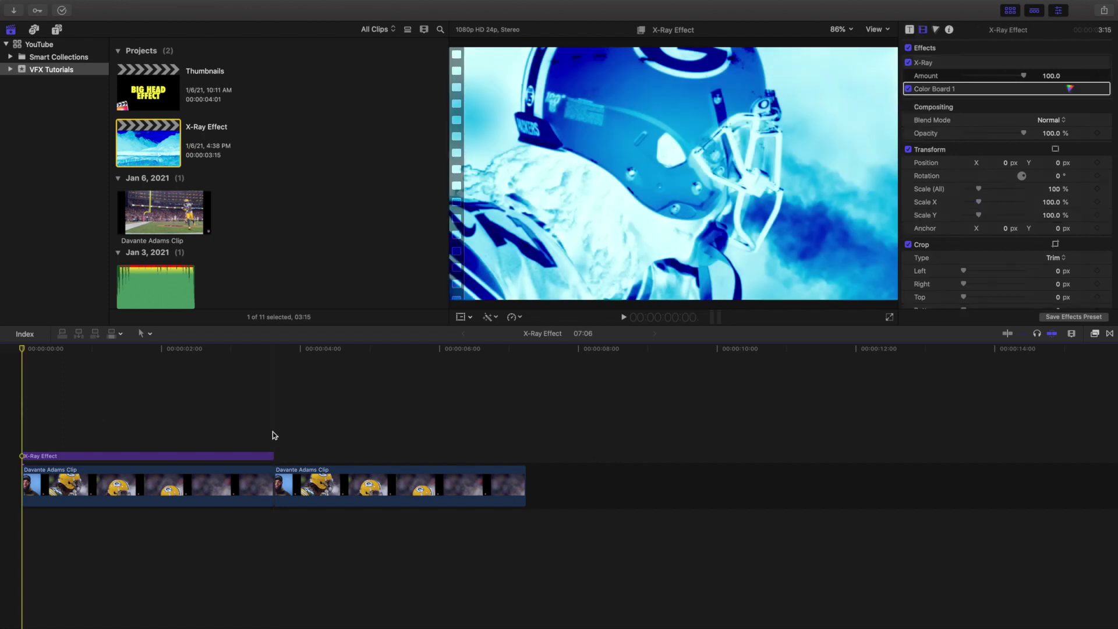
left_click(256, 445)
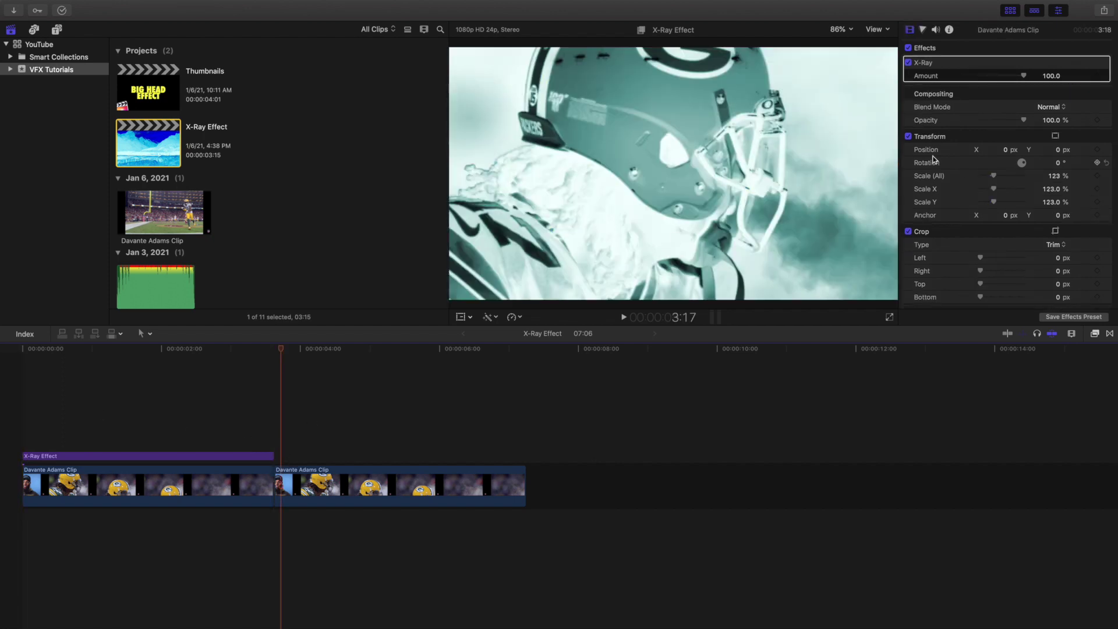
mouse_move(973, 67)
key("Home")
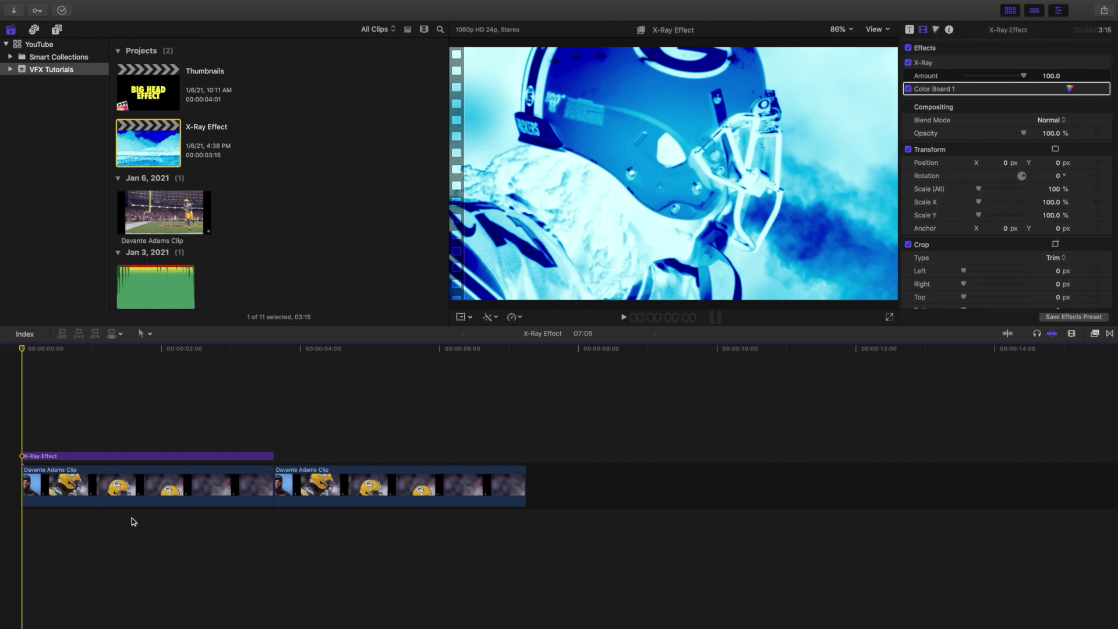
left_click(274, 424)
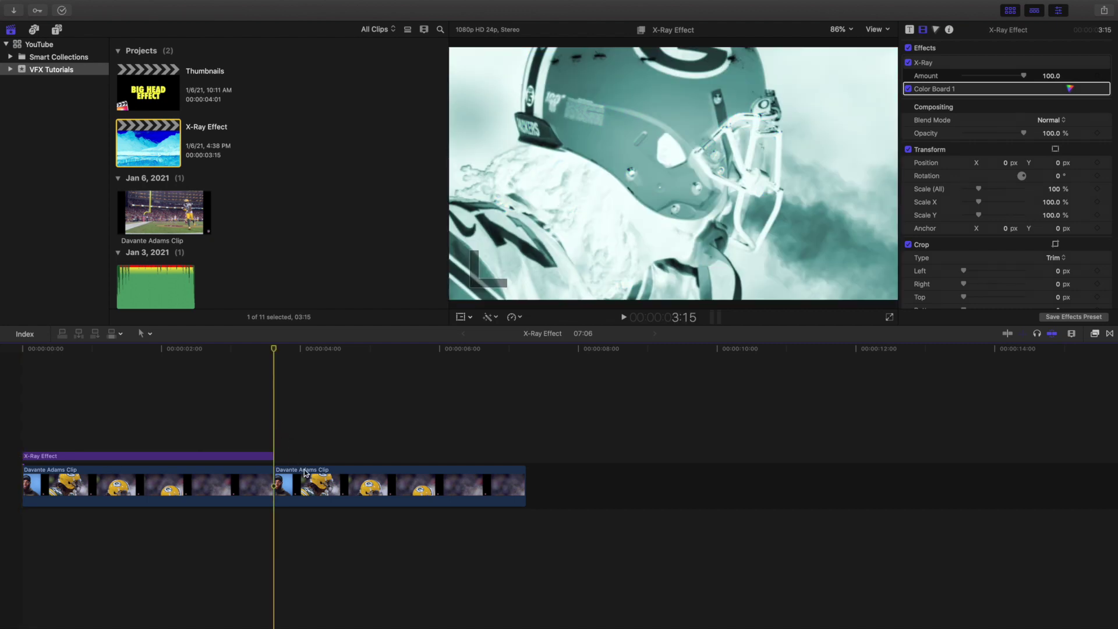
left_click(306, 474)
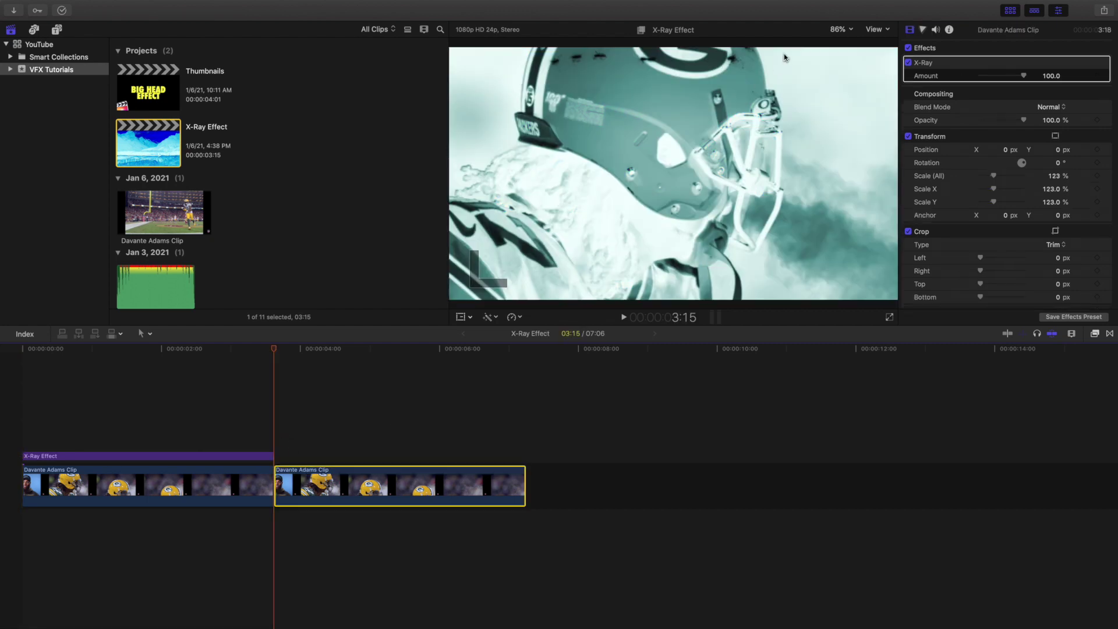
Add a Color Board correction to the second clip and show its Color controls.
left_click(923, 30)
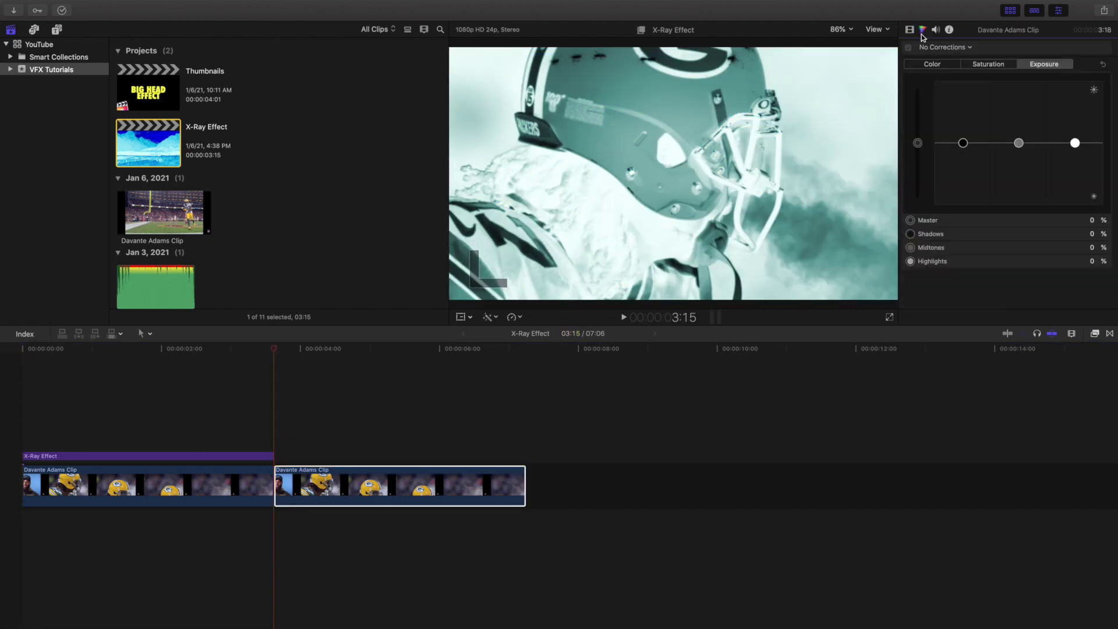
left_click(927, 48)
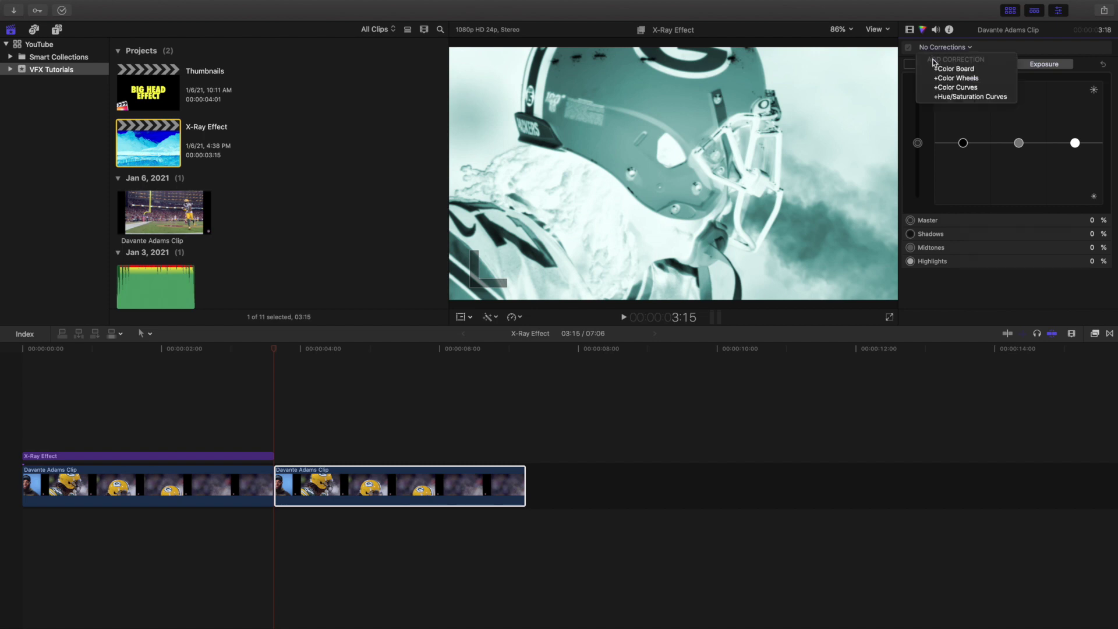
left_click(939, 69)
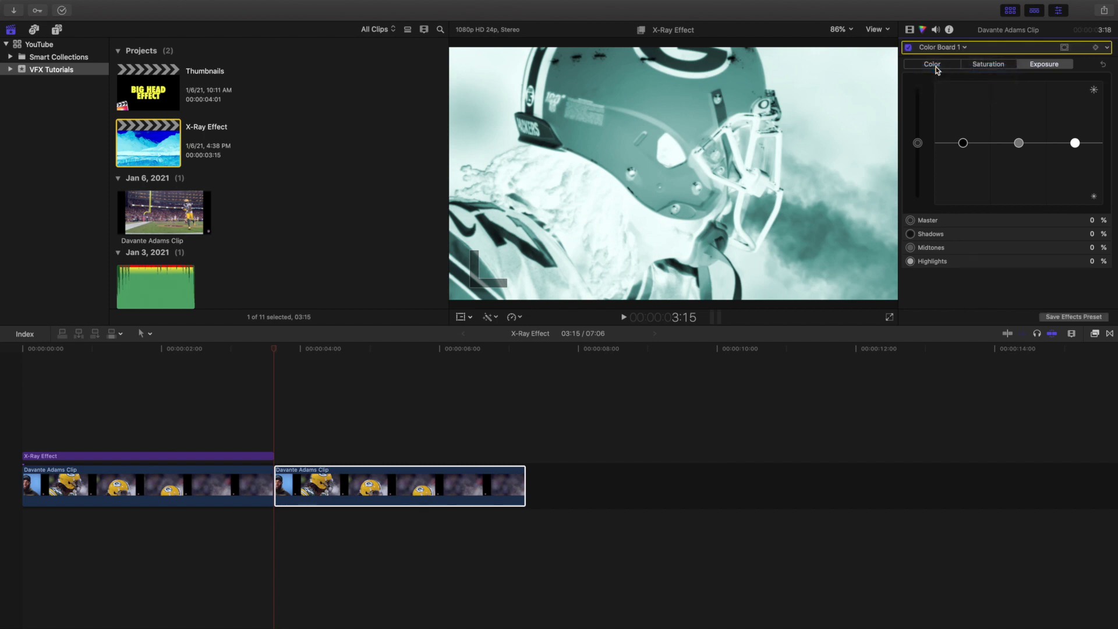
left_click(935, 65)
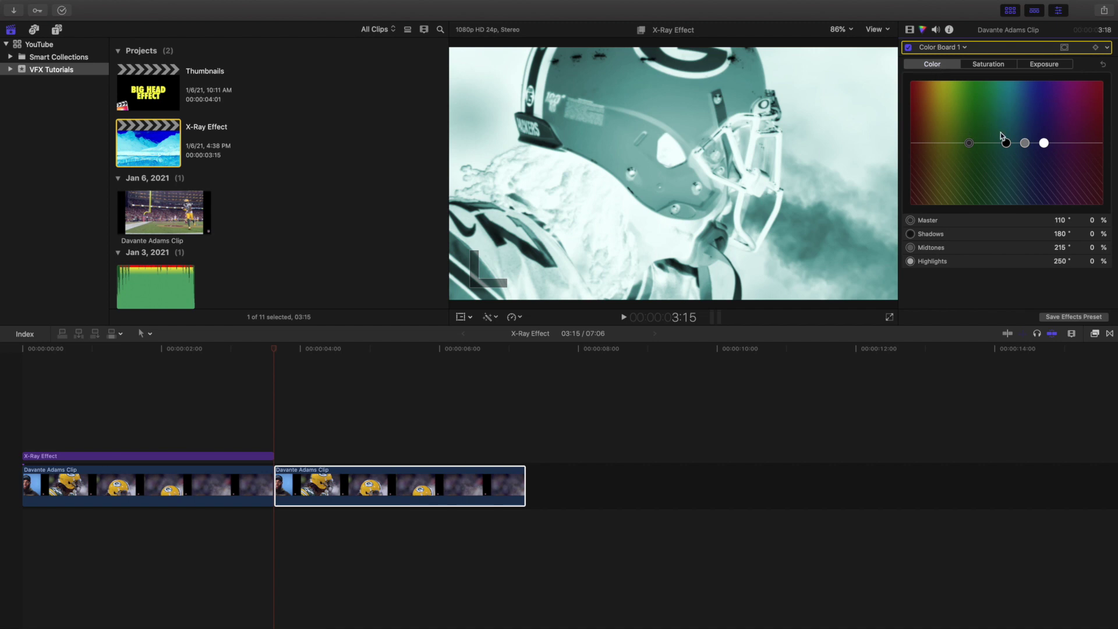
Check the X-Ray Effect layer's grade, then push the second clip's shadows toward cyan-blue.
left_click(18, 410)
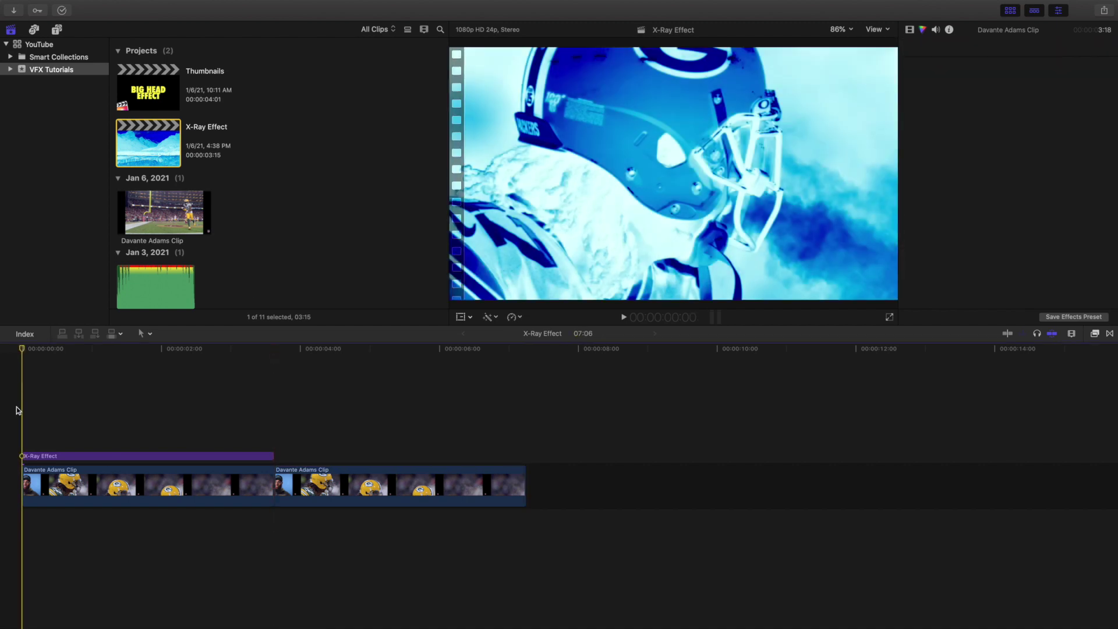
left_click(95, 456)
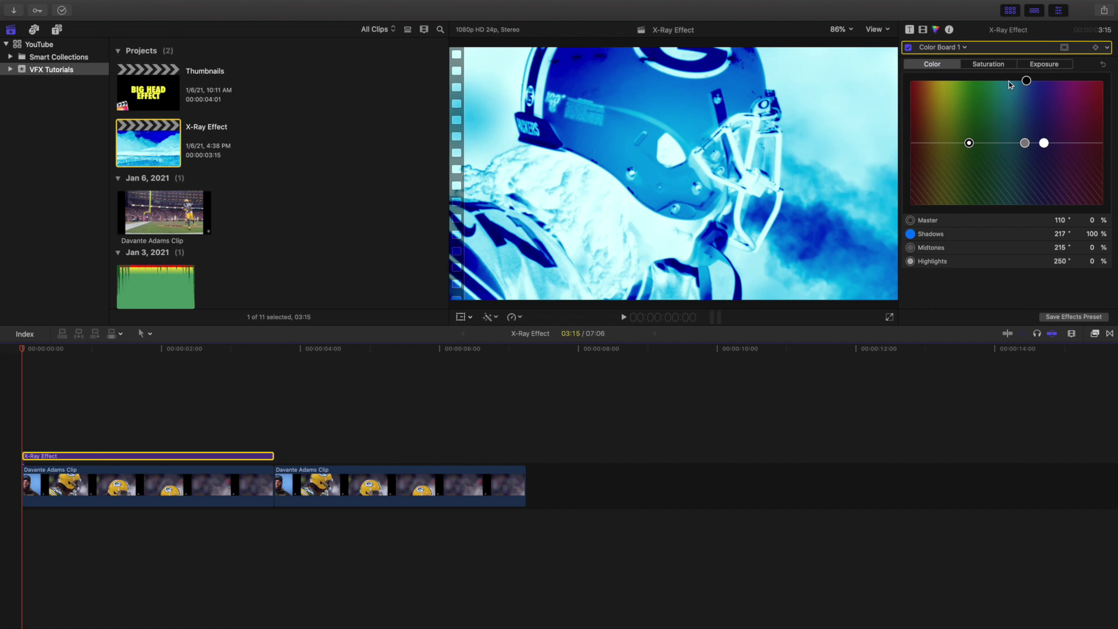
left_click(282, 435)
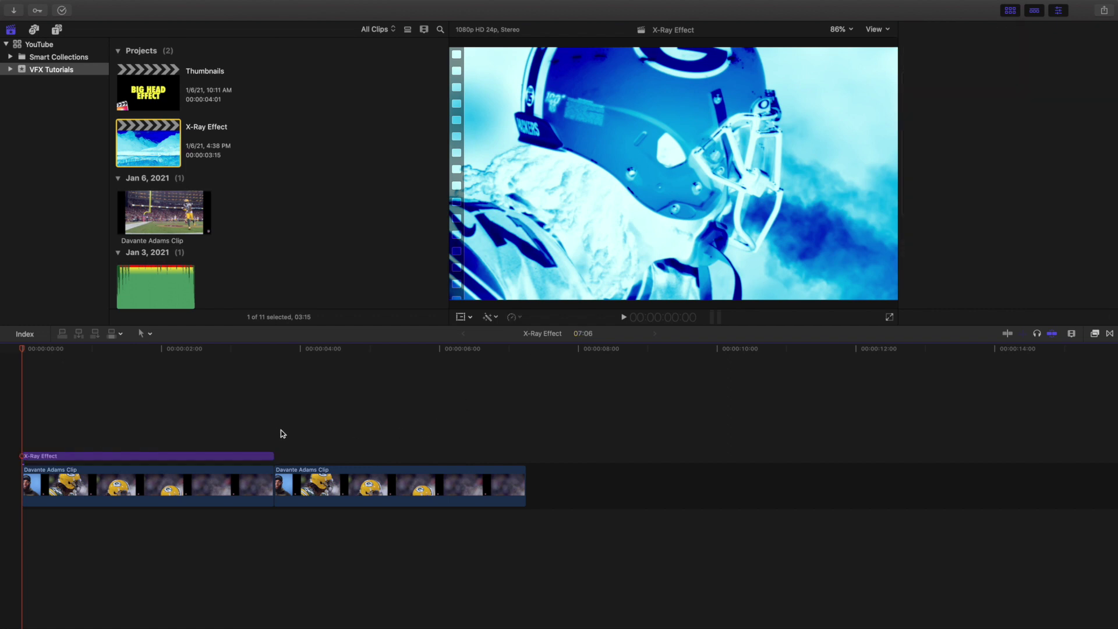
left_click(308, 481)
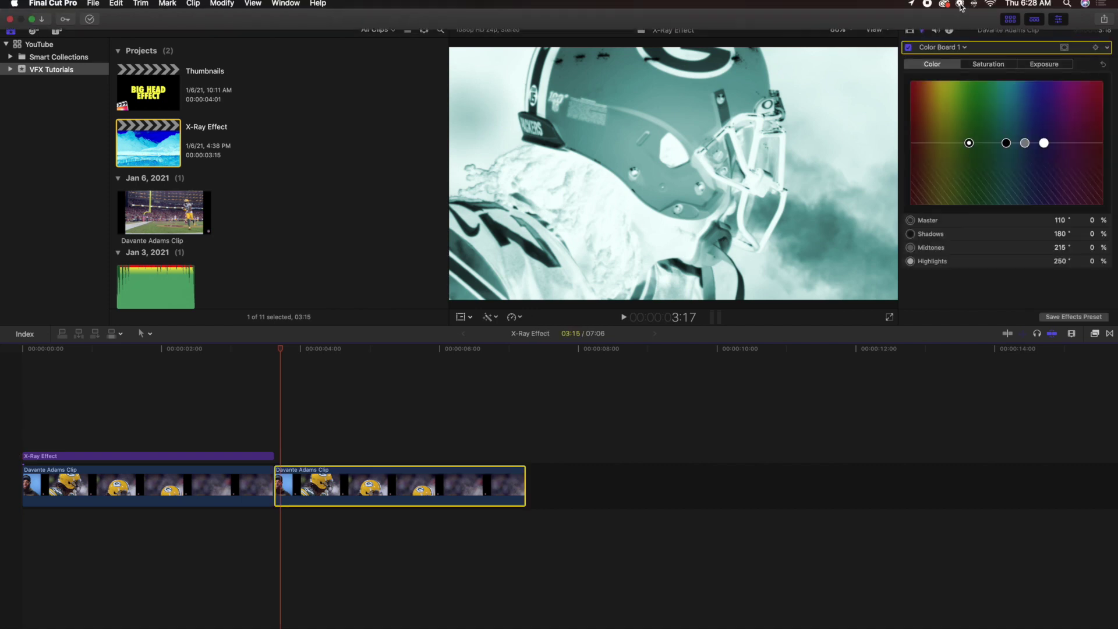
left_click_drag(1008, 145, 1033, 72)
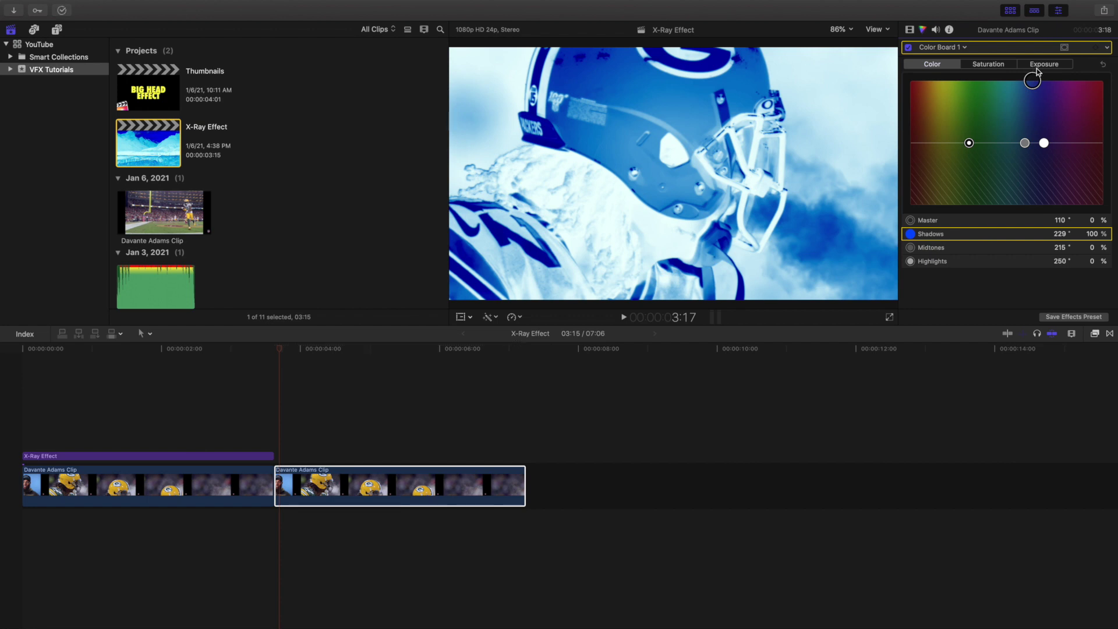
Fine-tune the second clip's shadow hue to blue (224°, 100%) matching the first clip.
left_click(97, 420)
left_click(112, 456)
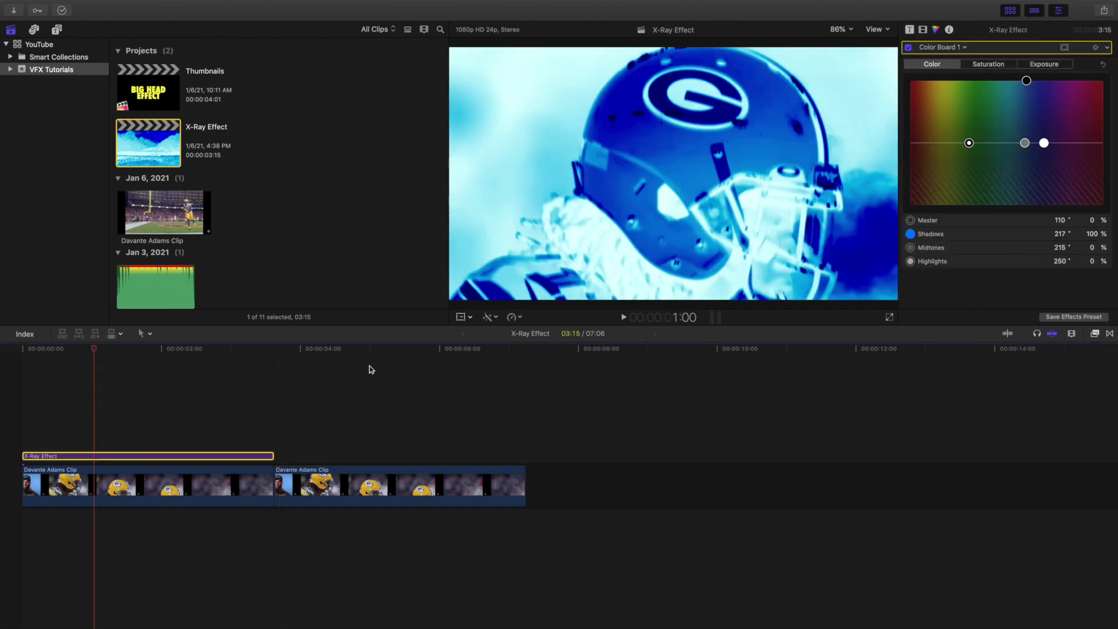
left_click(272, 420)
left_click(335, 485)
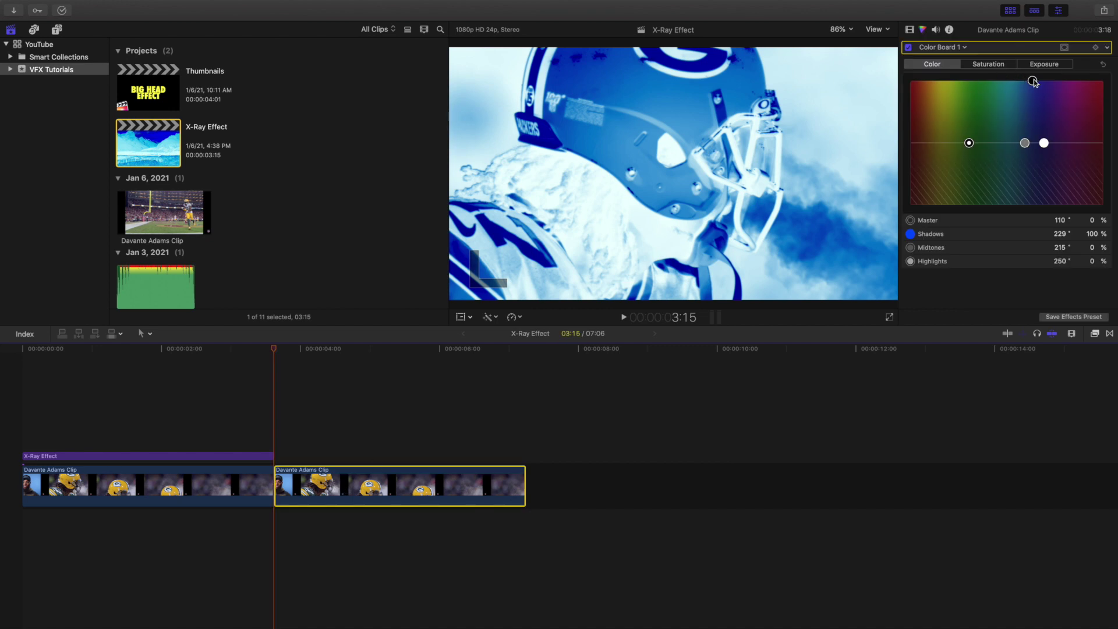
left_click_drag(1034, 81, 1031, 82)
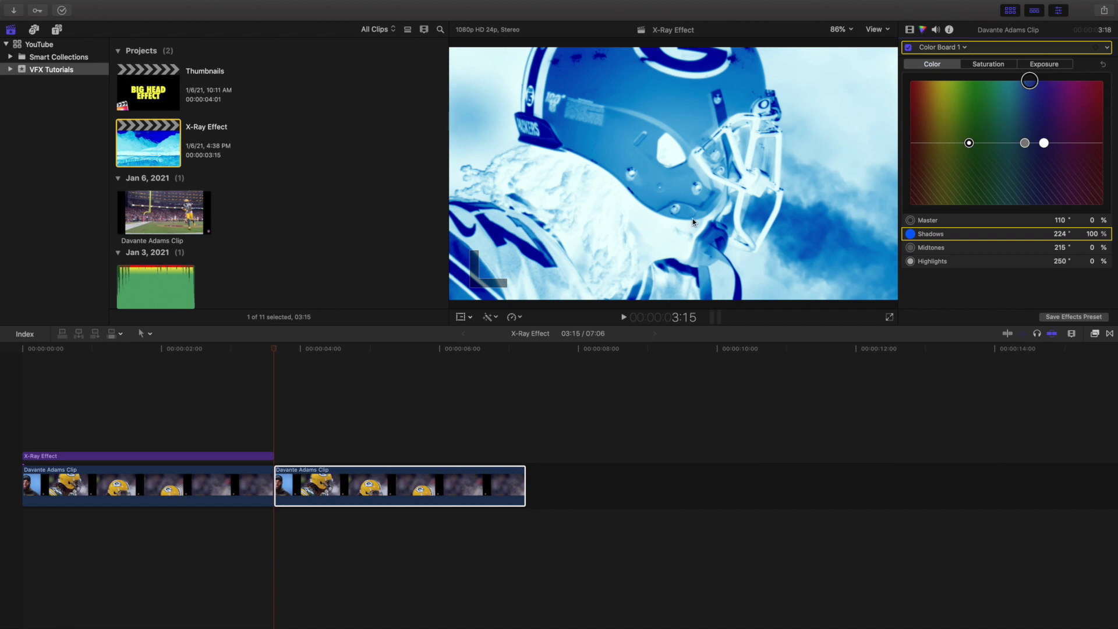
Set Master saturation to 81%, shadows exposure to -73% and midtones to 26%.
left_click(984, 65)
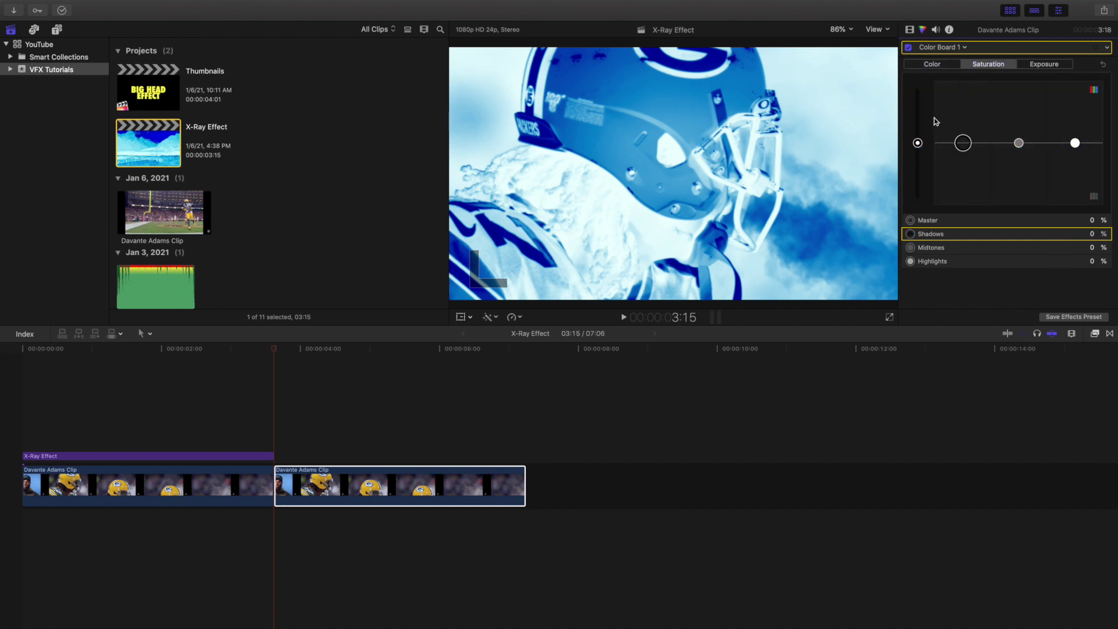
left_click_drag(918, 144, 920, 96)
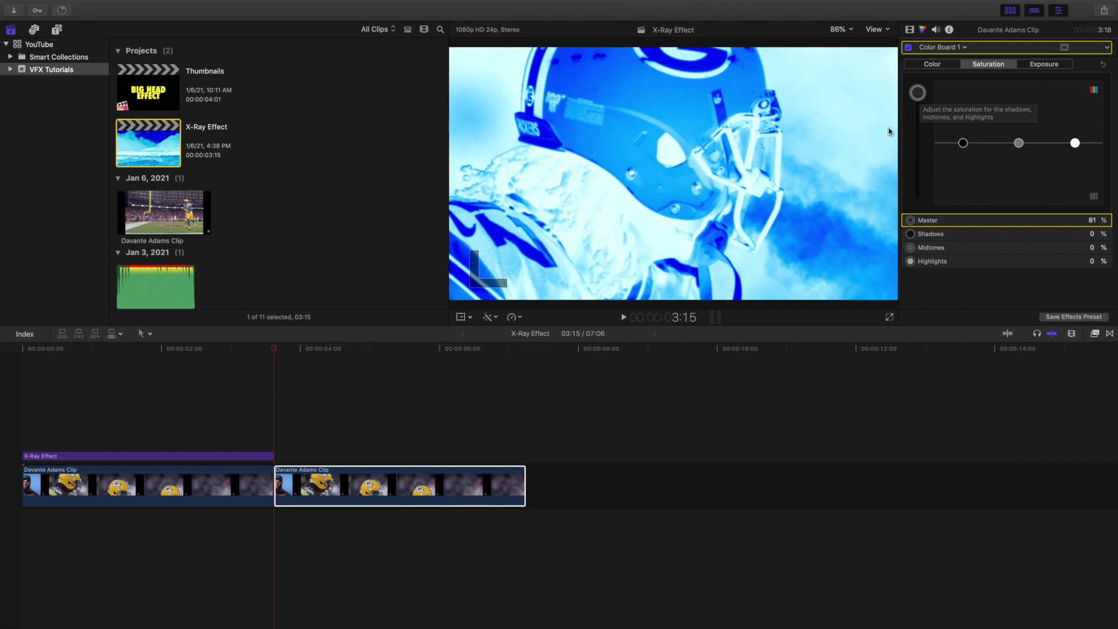
left_click(1039, 65)
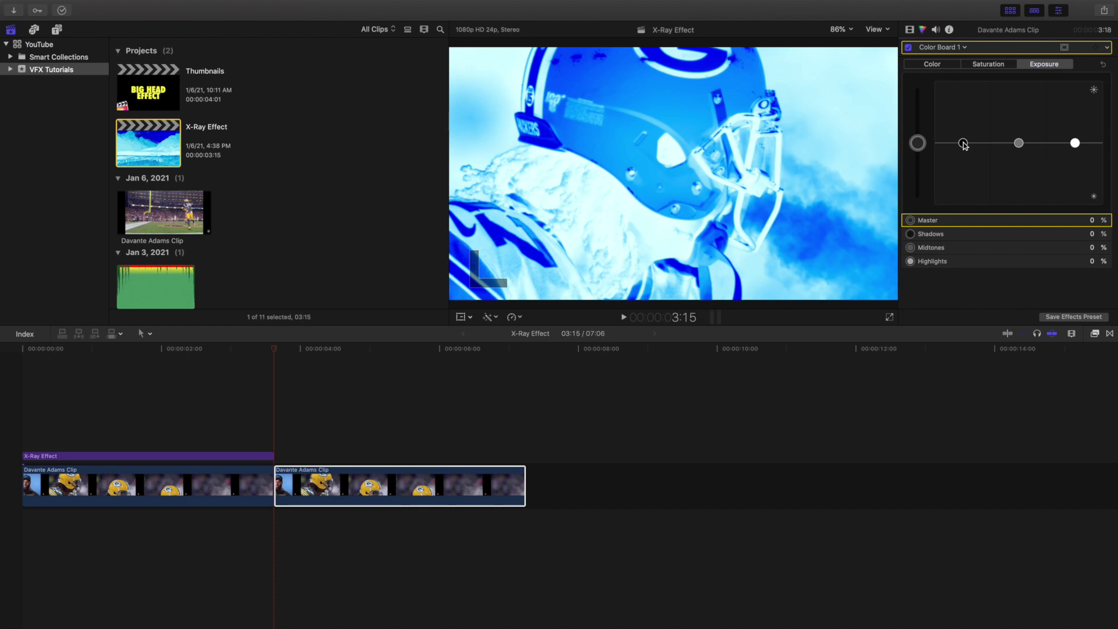
left_click_drag(964, 144, 965, 190)
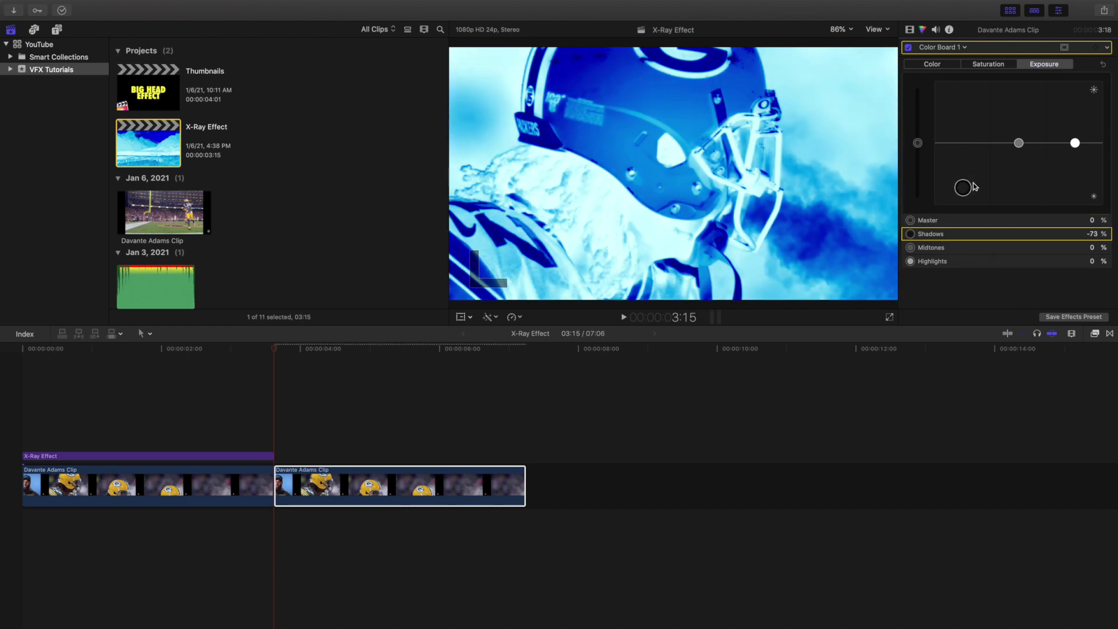
left_click_drag(1018, 143, 1019, 129)
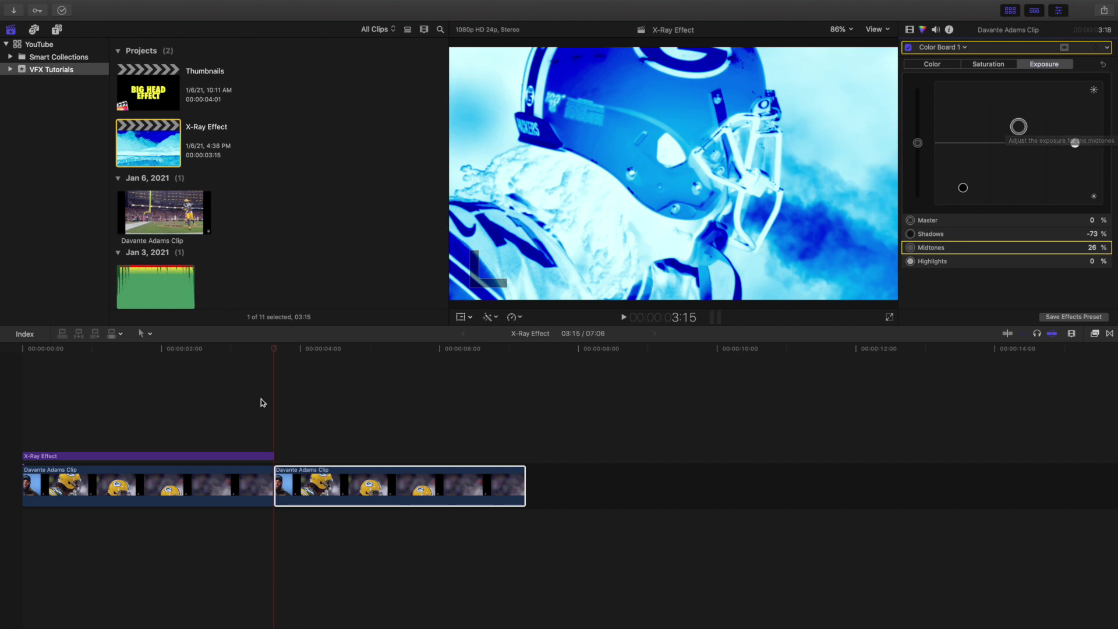
left_click(12, 432)
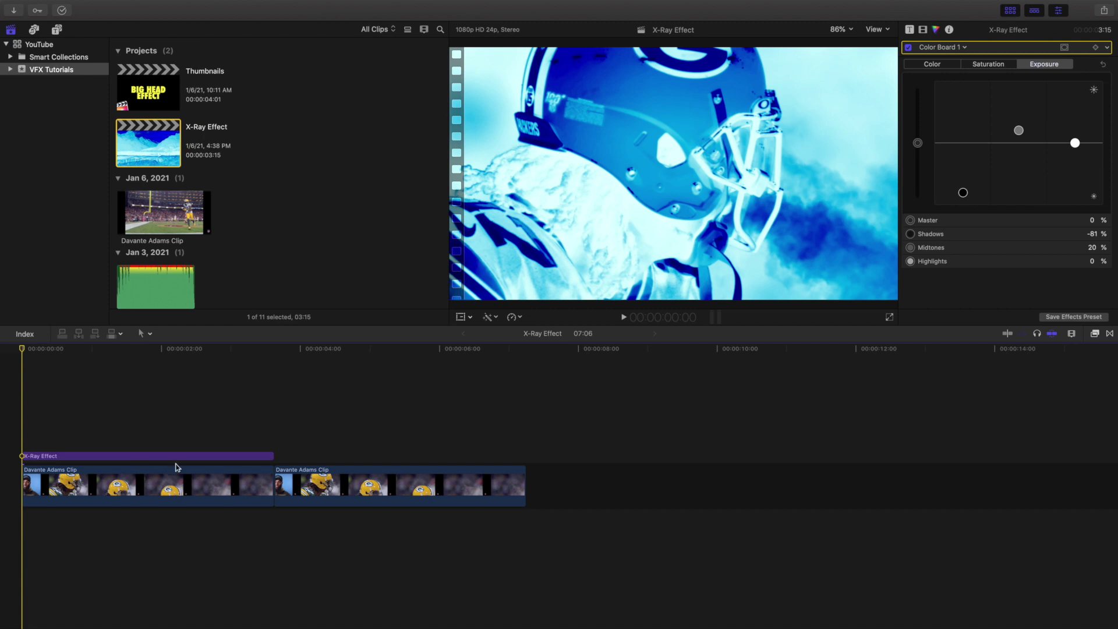
left_click(278, 439)
left_click(222, 438)
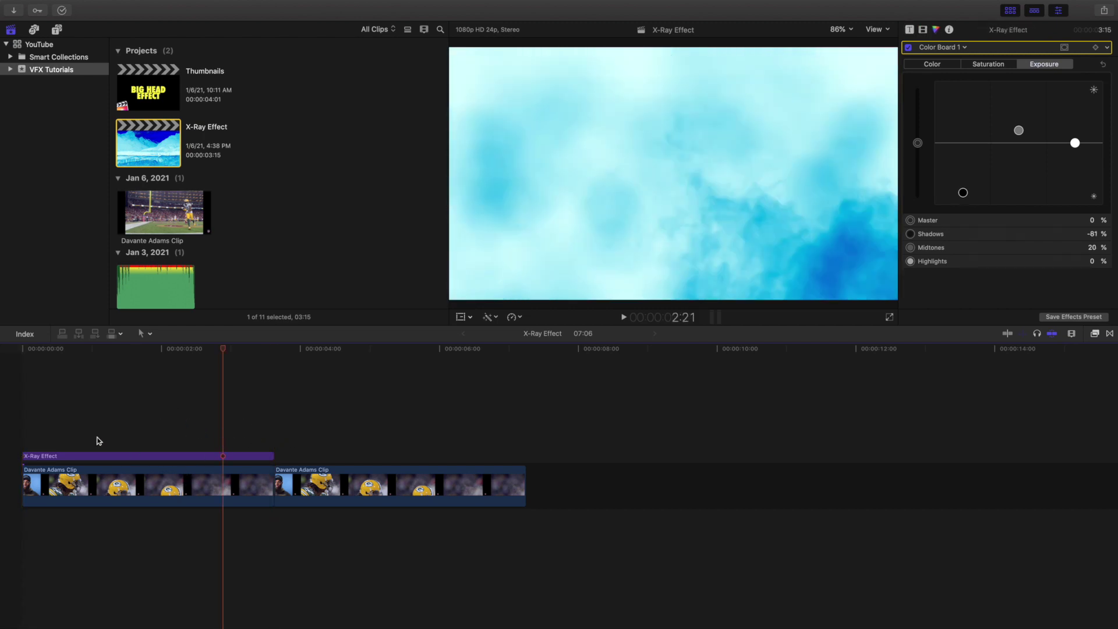
left_click(8, 434)
left_click(277, 437)
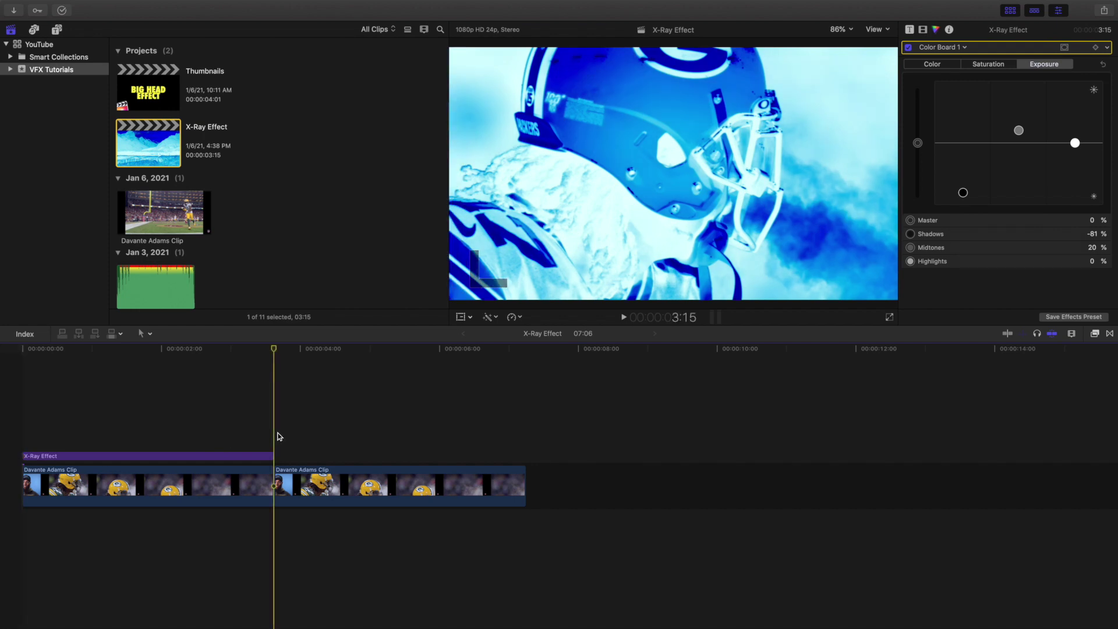
left_click(7, 431)
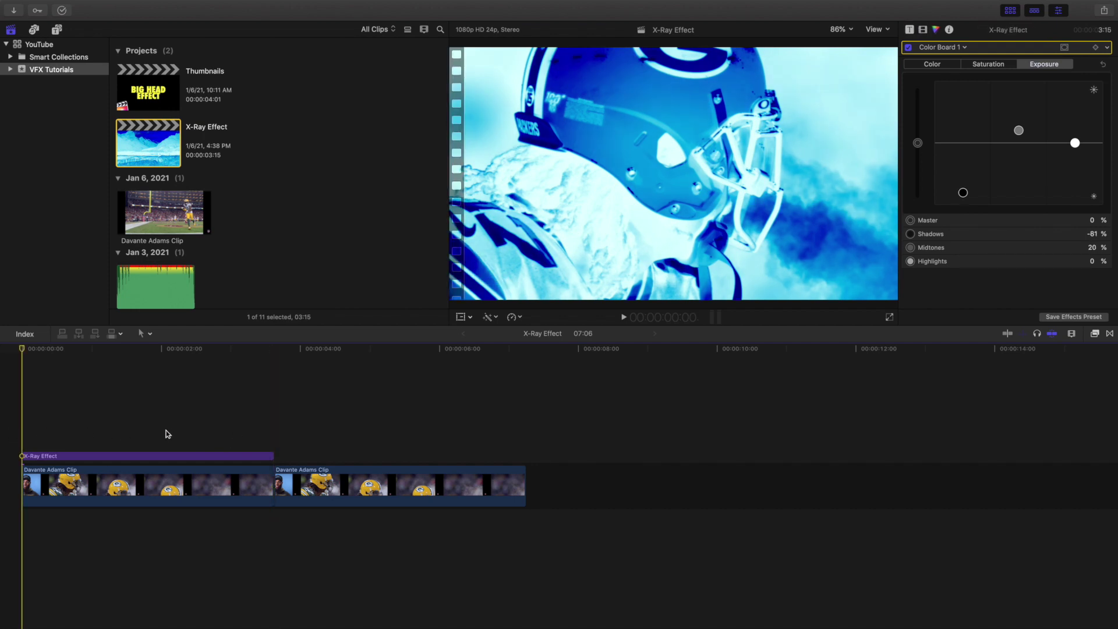
left_click(277, 439)
left_click(271, 439)
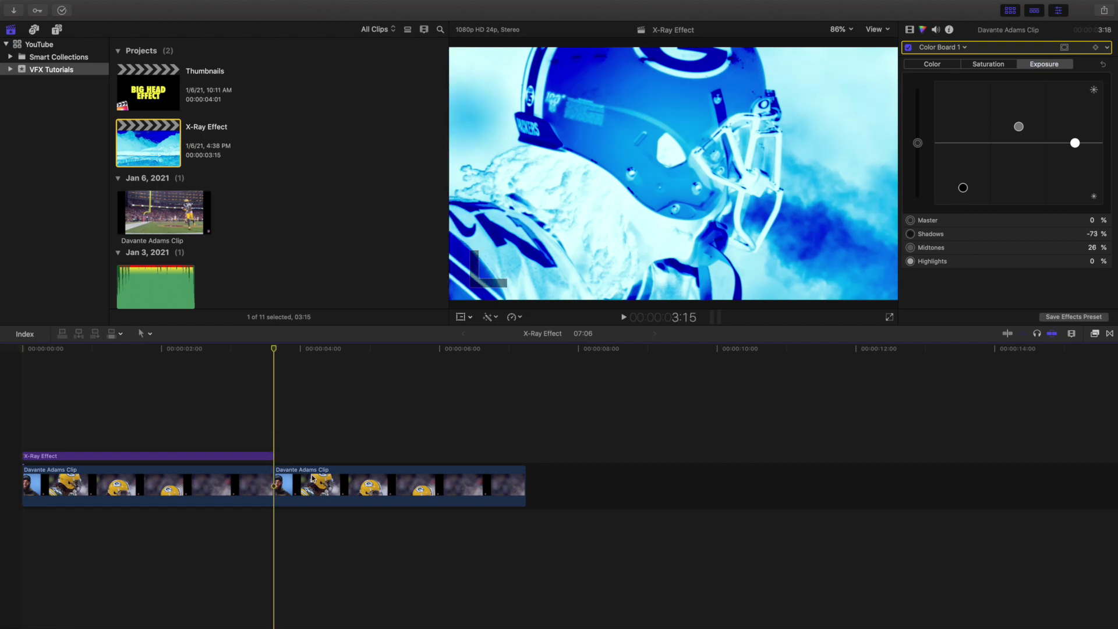
left_click(313, 479)
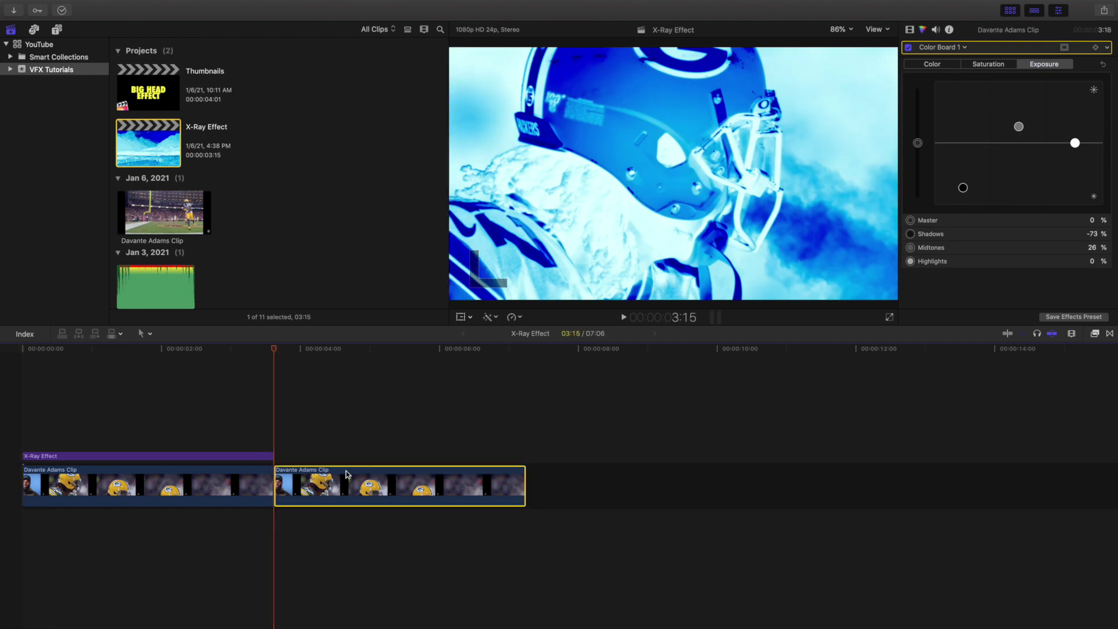
left_click(909, 29)
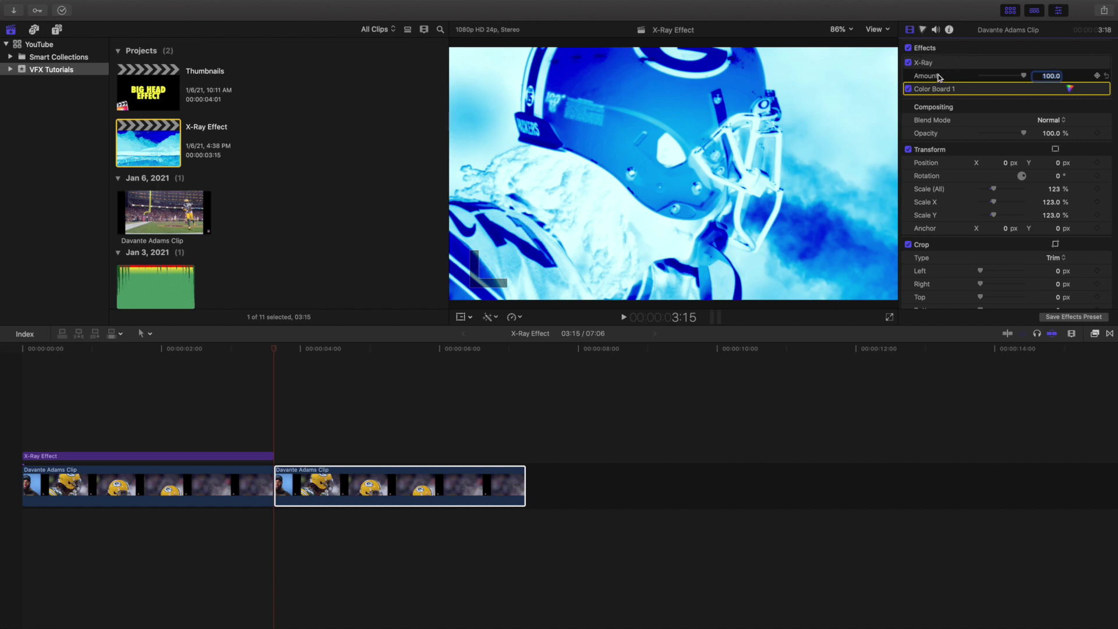
left_click(924, 30)
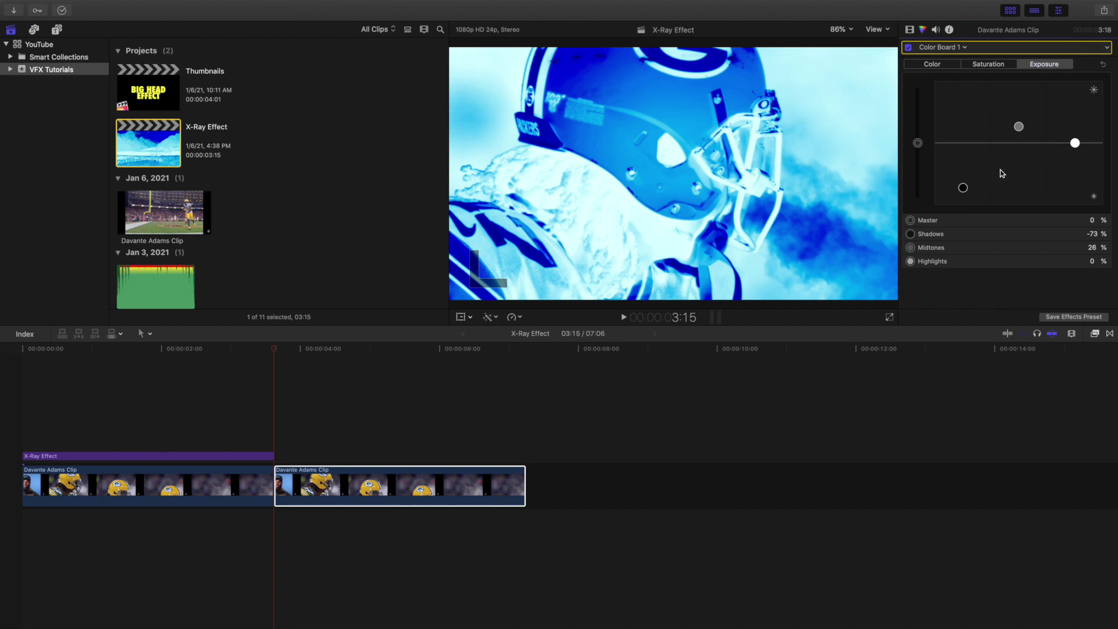
left_click(989, 68)
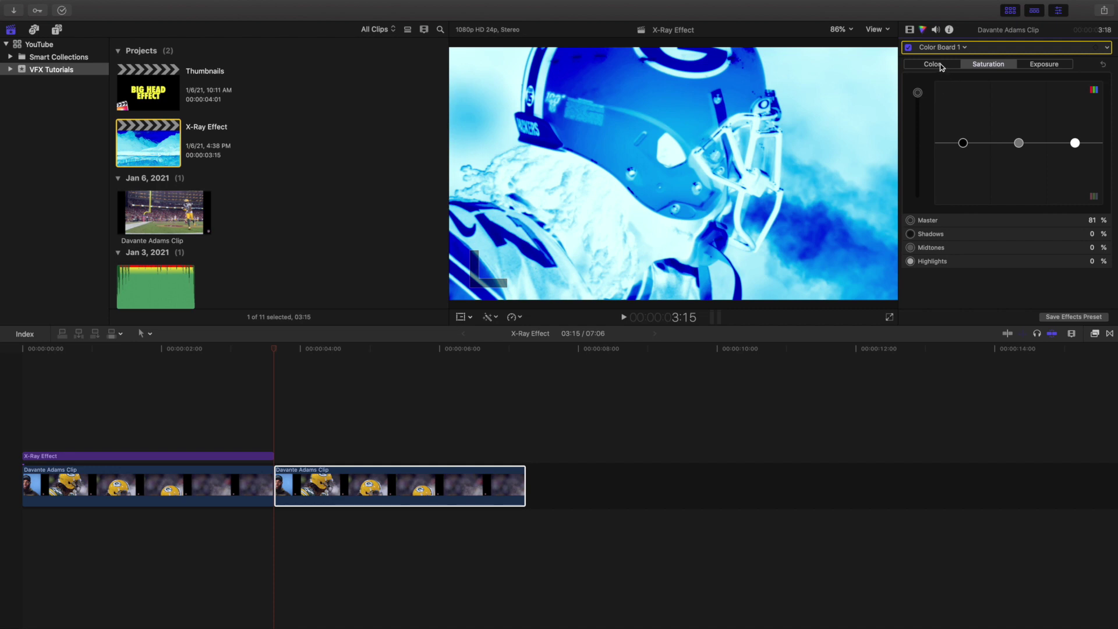
left_click(940, 66)
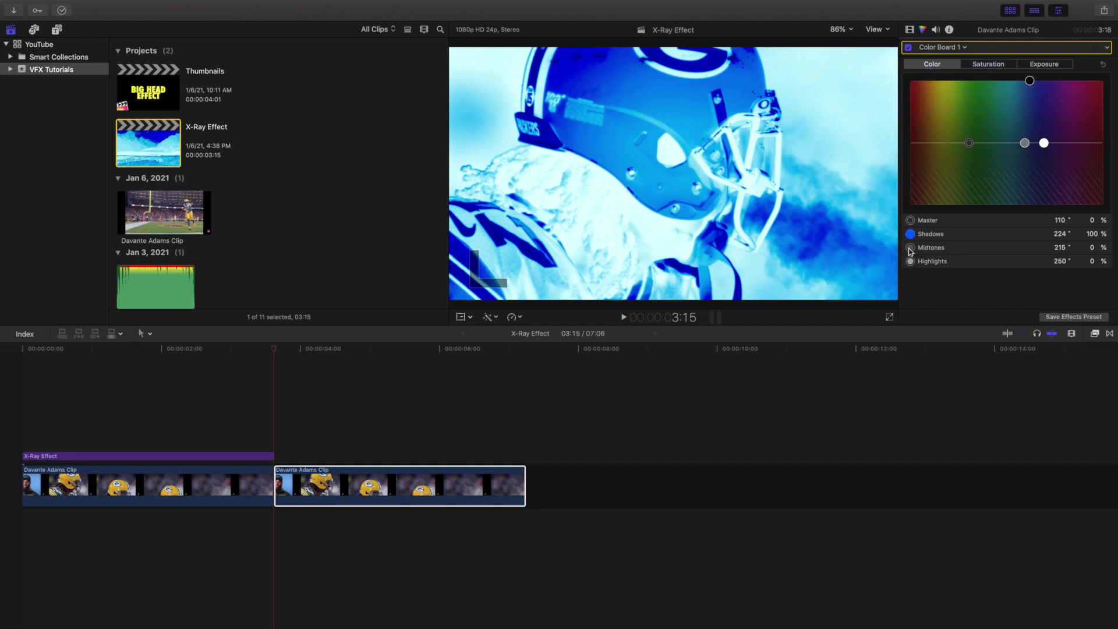
left_click(979, 66)
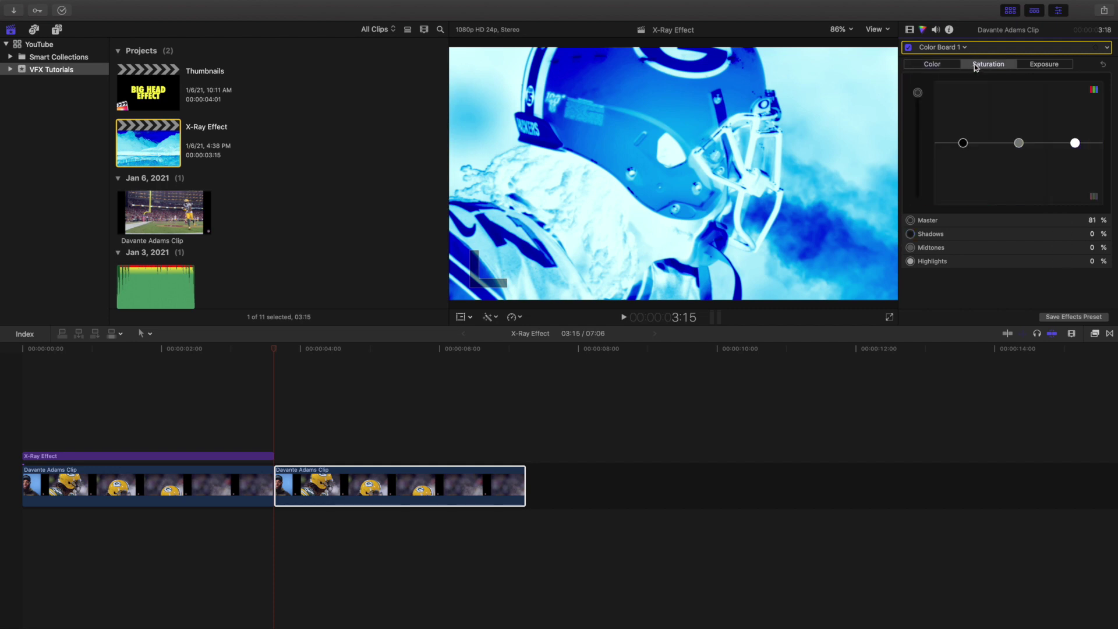
left_click(1039, 67)
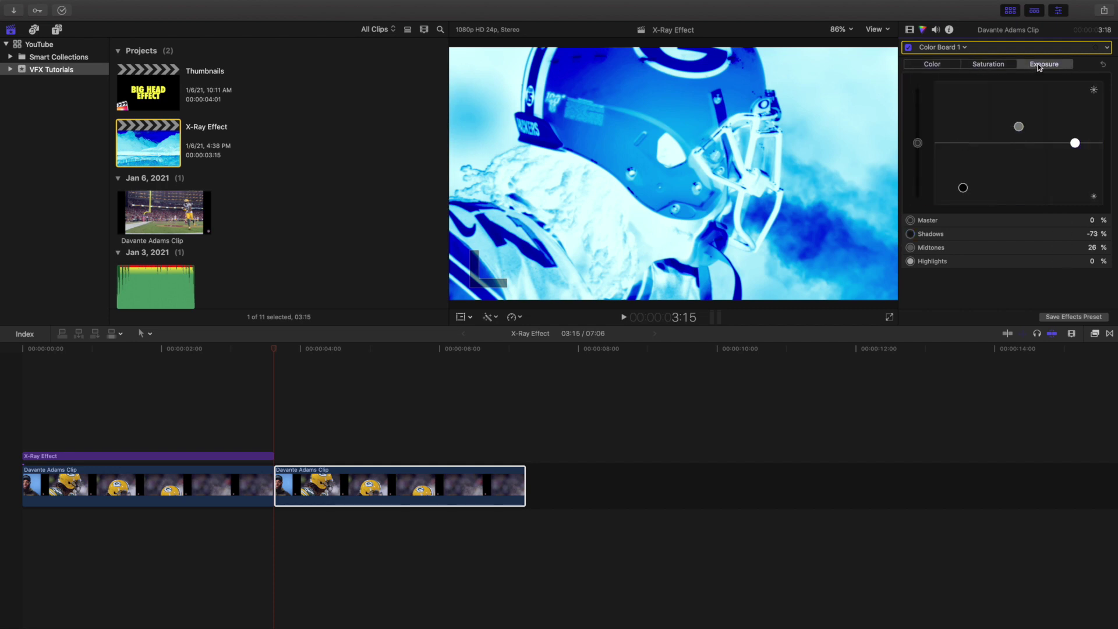
left_click(994, 68)
left_click(921, 65)
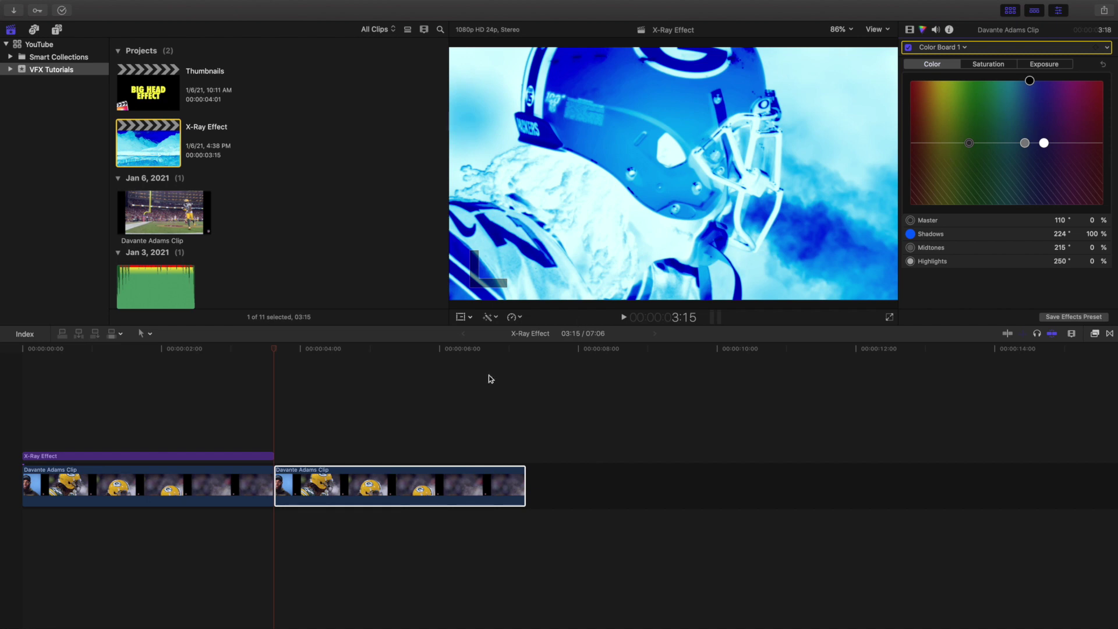
left_click(275, 407)
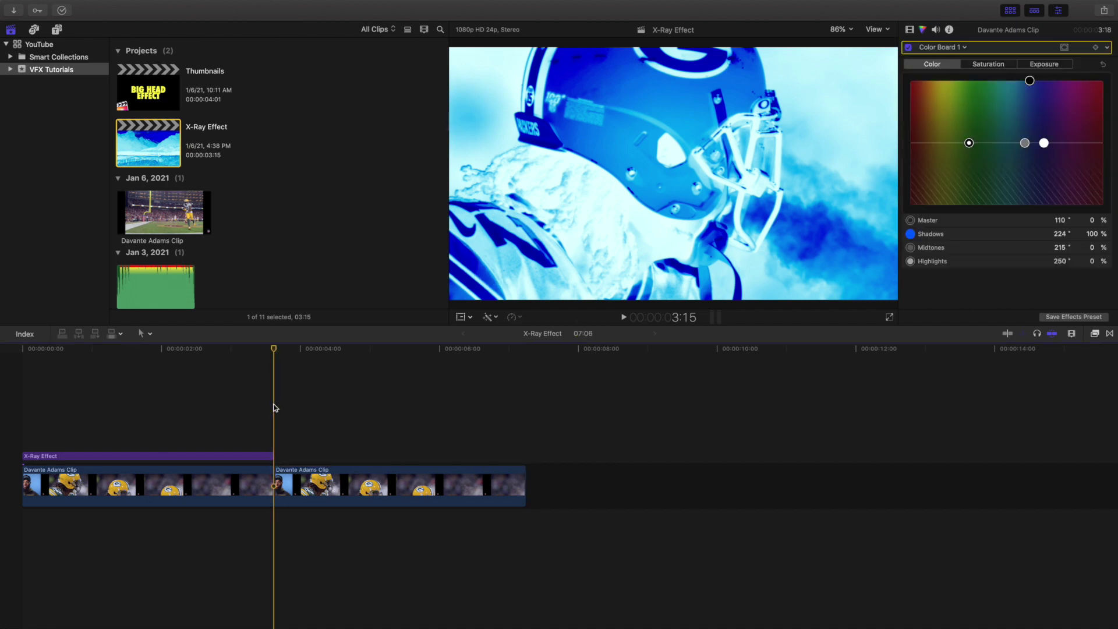
key("space")
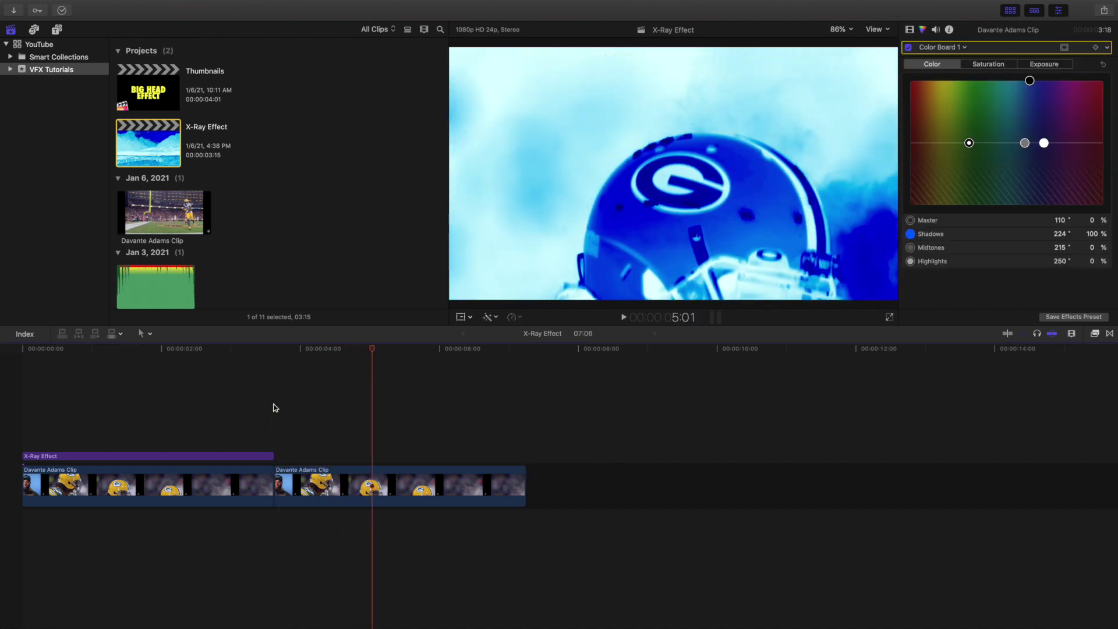
left_click(275, 406)
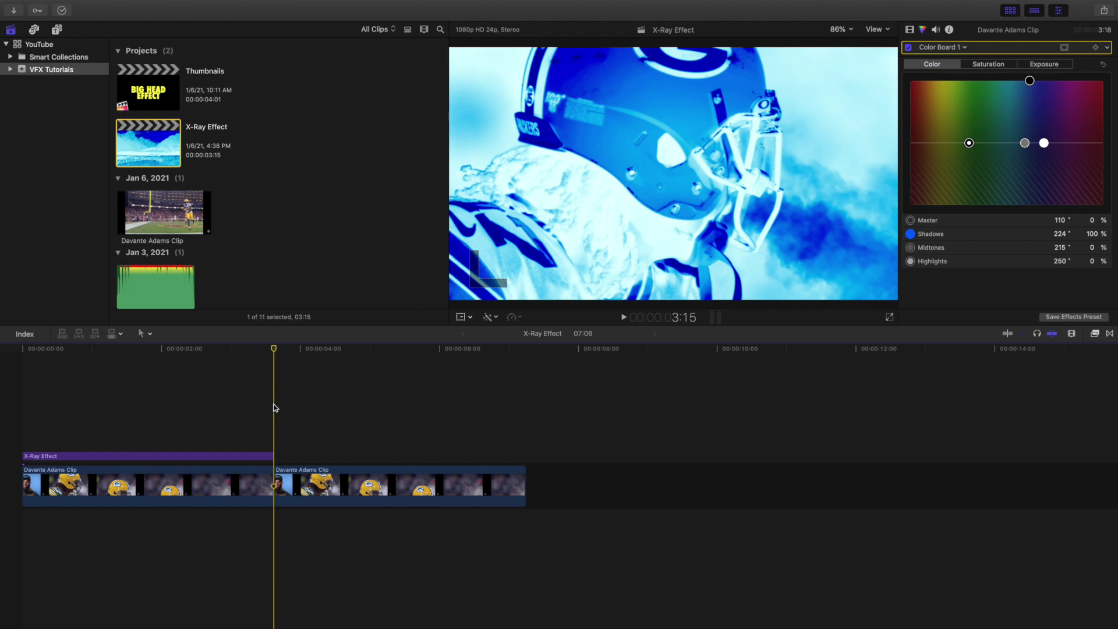